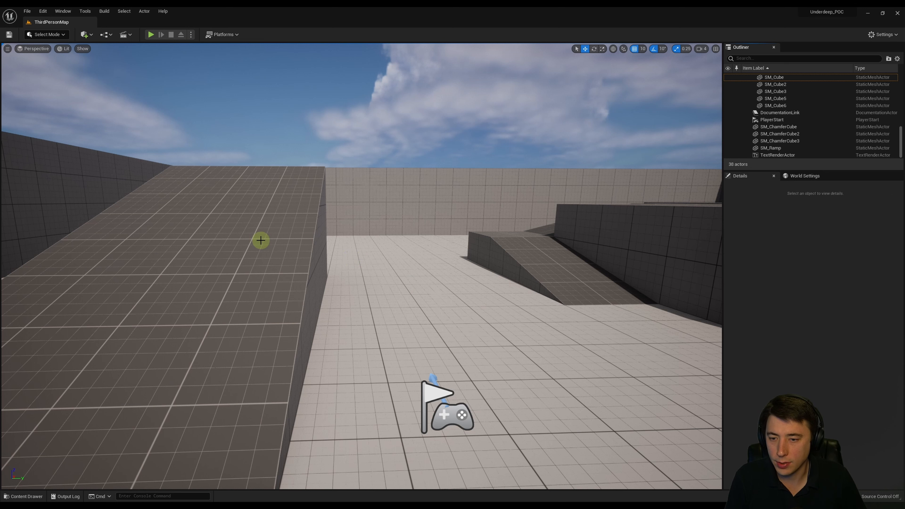
Step: Delete the large ramp SM_Ramp beside the player start
click(280, 244)
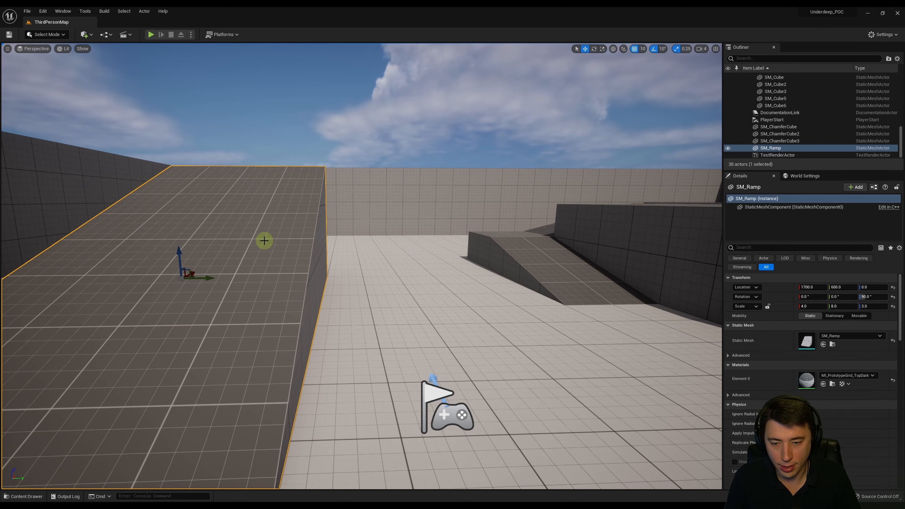
key(Delete)
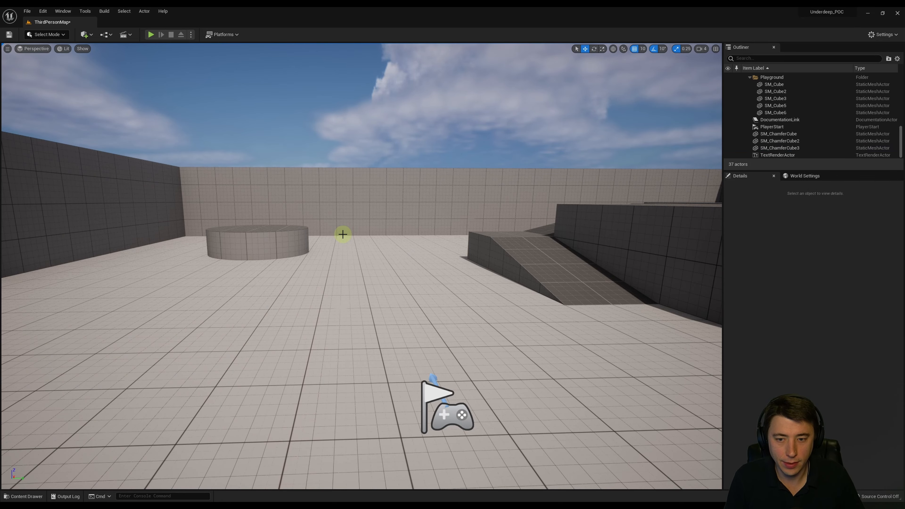
Step: Move the blue cube beside the round-cornered central block onto the block's top, to about X 1400, Y 2010, Z 250
right_drag(342, 234, 314, 234)
right_drag(464, 213, 497, 229)
key(w)
key(s)
key(d)
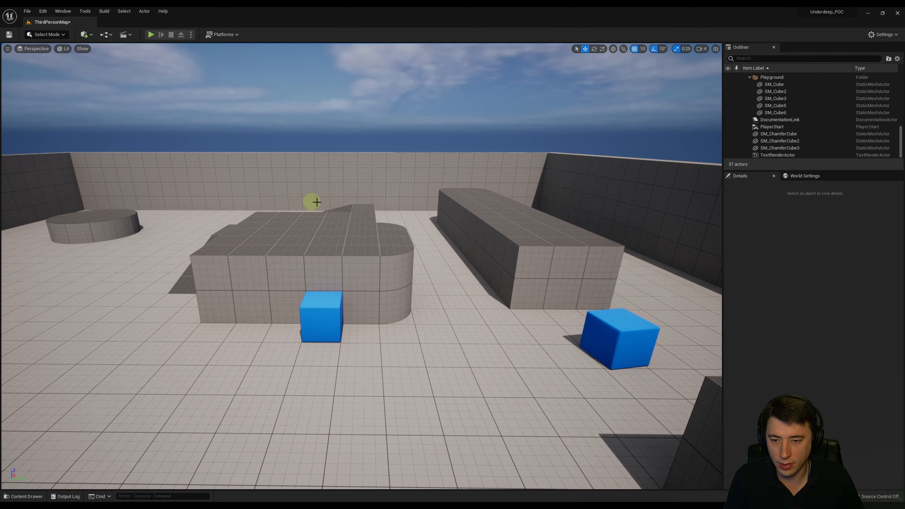
key(w)
key(a)
right_drag(294, 263, 335, 272)
key(s)
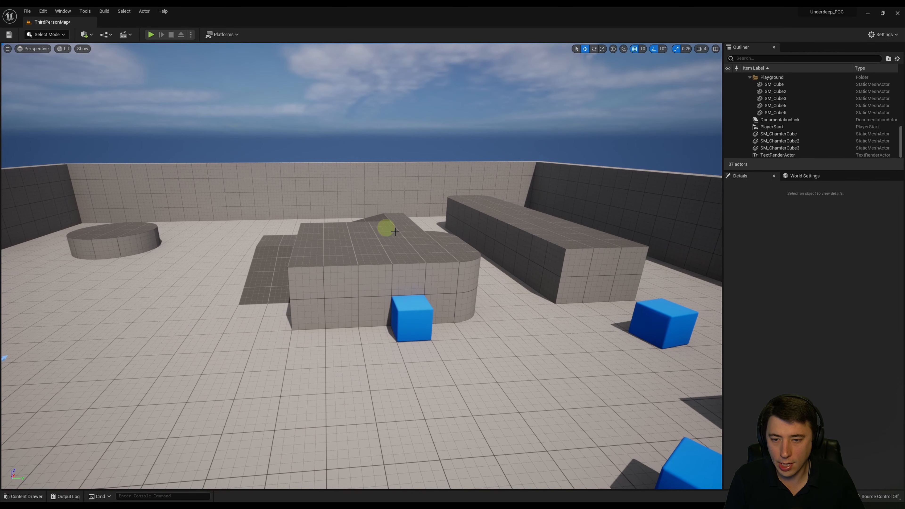
click(404, 312)
right_drag(384, 234, 400, 241)
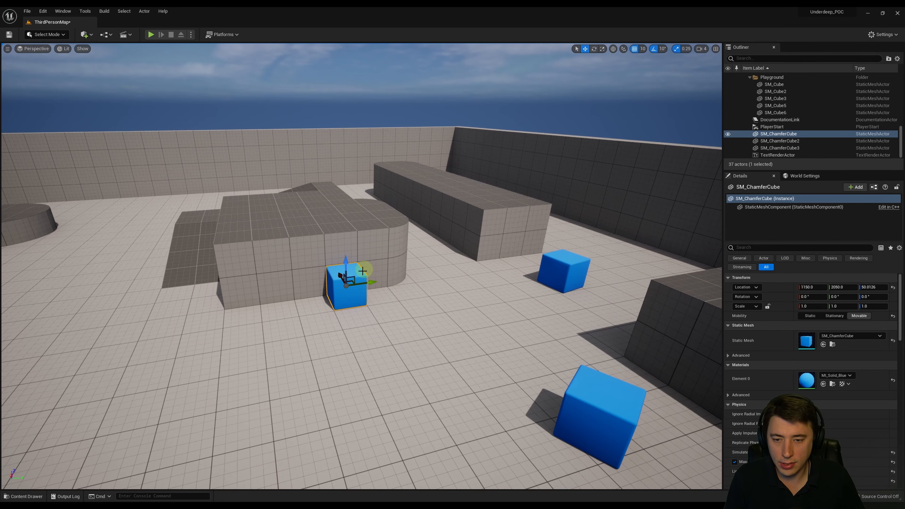
drag(345, 278, 351, 187)
right_drag(354, 180, 327, 241)
drag(406, 233, 325, 208)
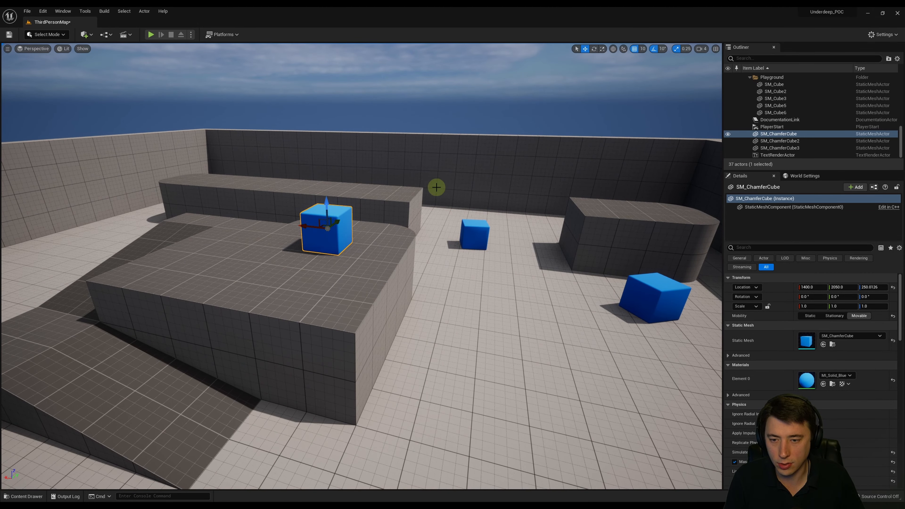
right_drag(436, 187, 593, 263)
drag(521, 248, 501, 250)
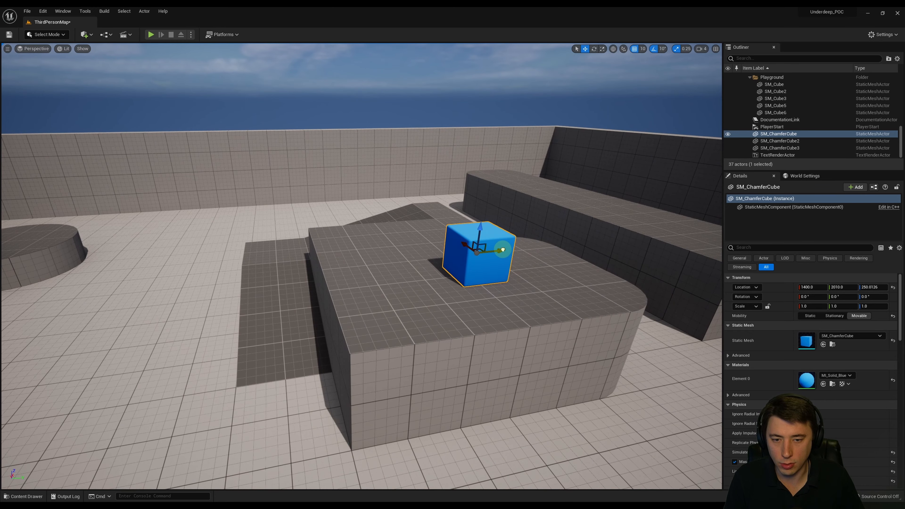
Step: Delete the four perimeter walls SM_Cube2, SM_Cube3, SM_Cube5 and SM_Cube6, leaving the floor in place
right_drag(482, 193, 467, 188)
key(s)
key(a)
right_drag(406, 174, 403, 196)
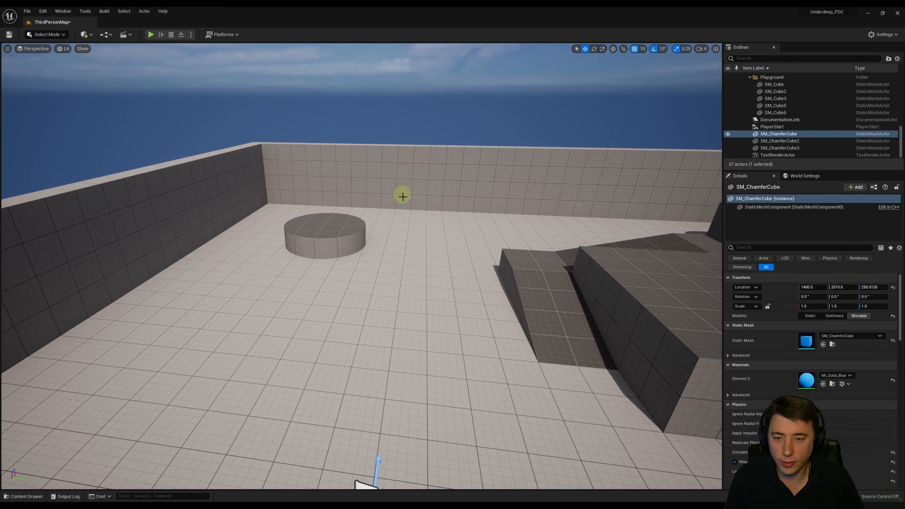
click(301, 220)
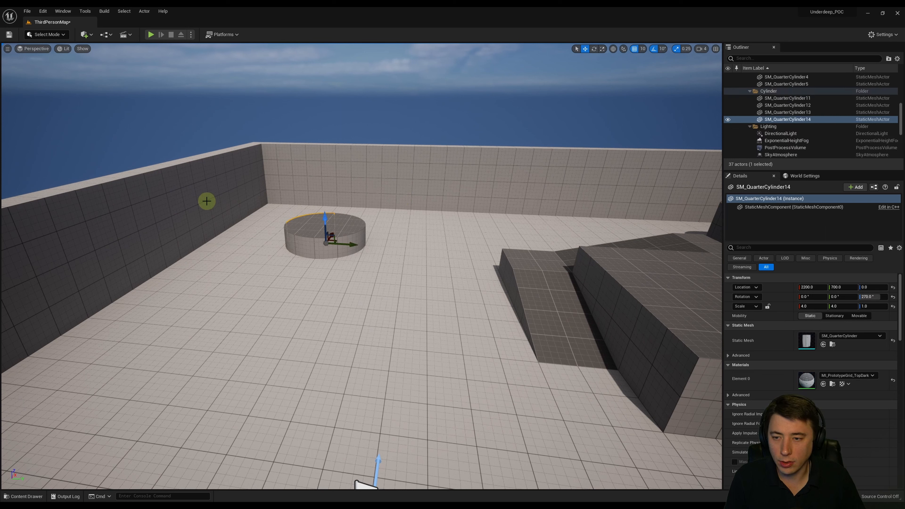
click(206, 200)
click(448, 176)
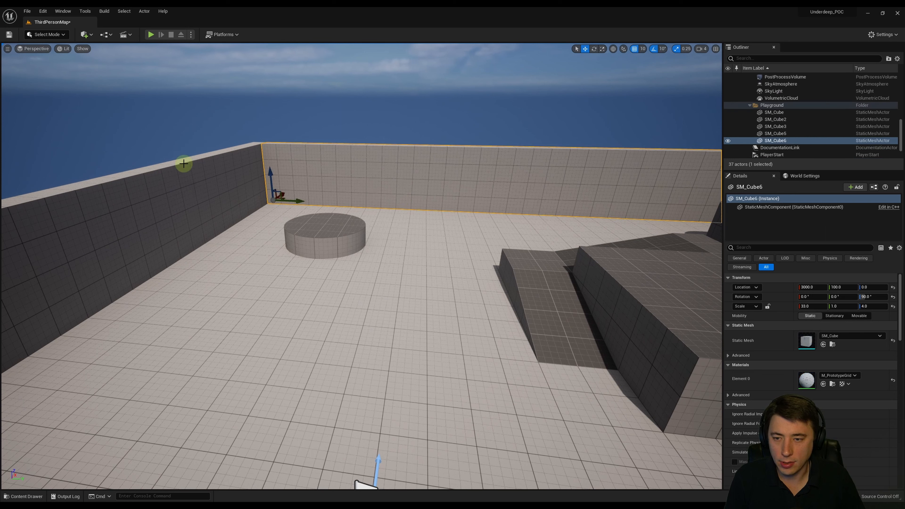
click(778, 112)
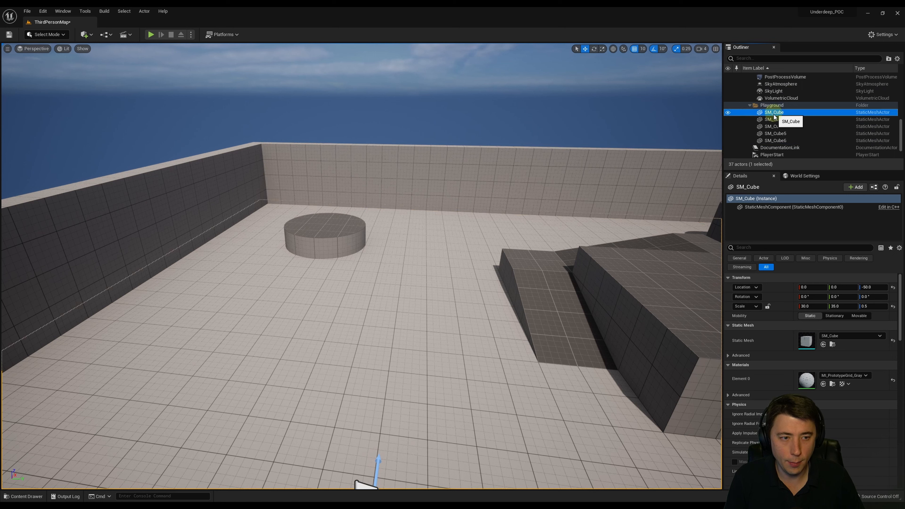
shift+click(780, 140)
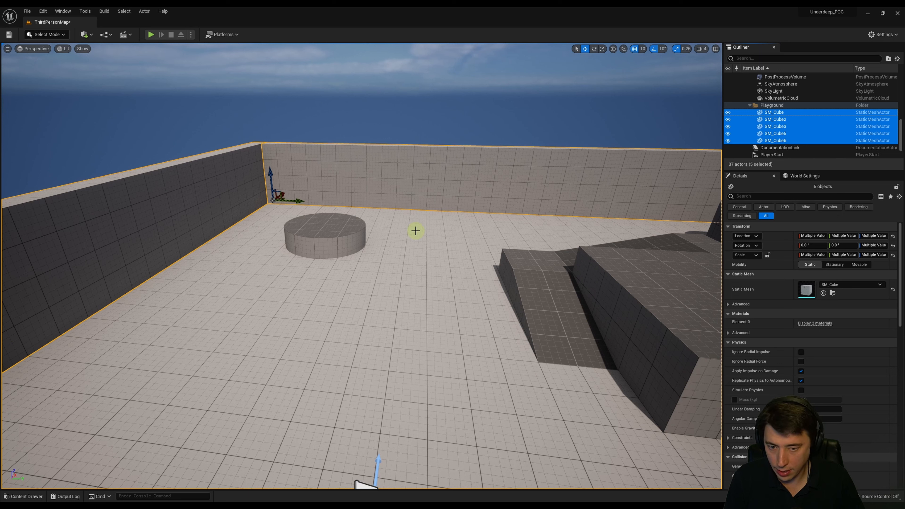
ctrl+click(411, 262)
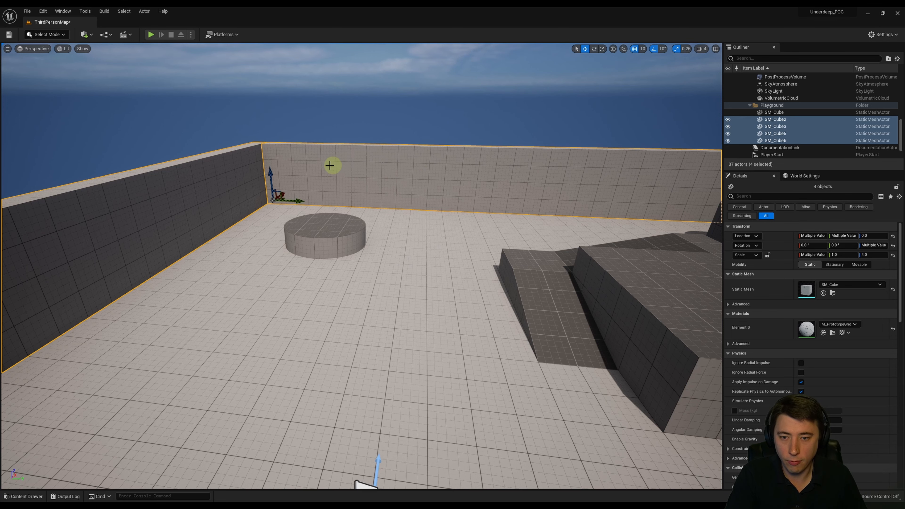
key(Delete)
Step: Delete the four quarter-cylinder meshes in the Cylinder folder that form the round platform
right_drag(347, 165, 406, 165)
key(s)
scroll(798, 128, up, 5)
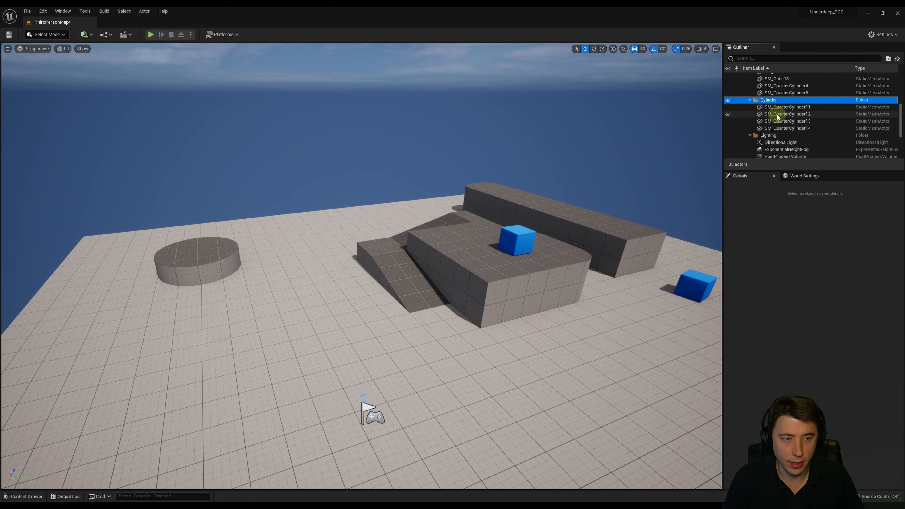
click(787, 106)
shift+click(776, 128)
right_click(780, 120)
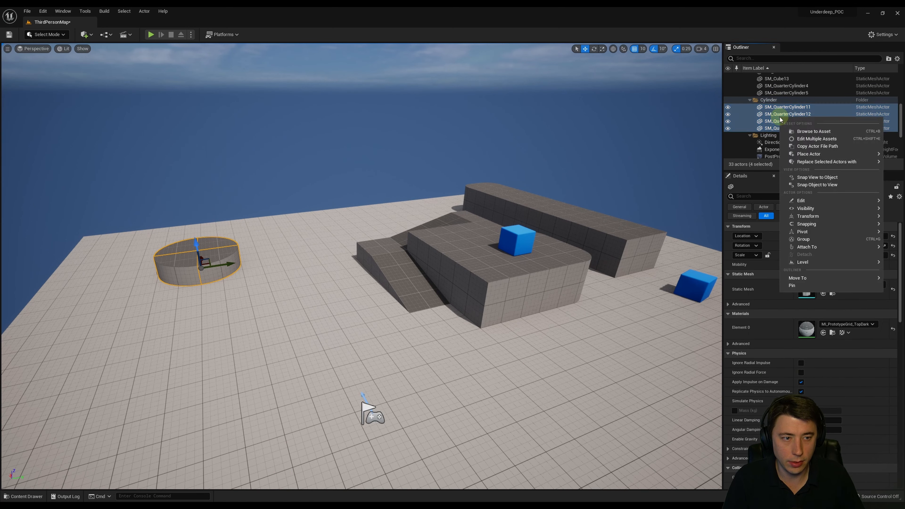
click(771, 107)
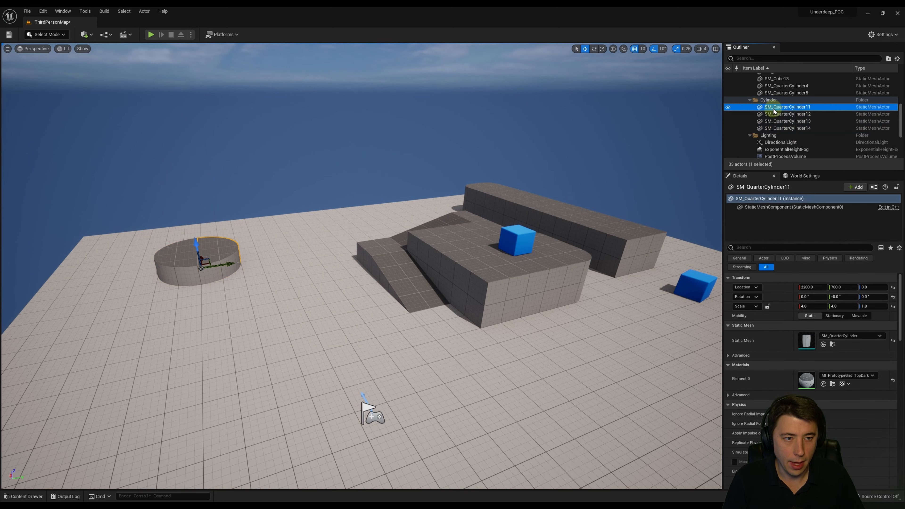
shift+click(775, 128)
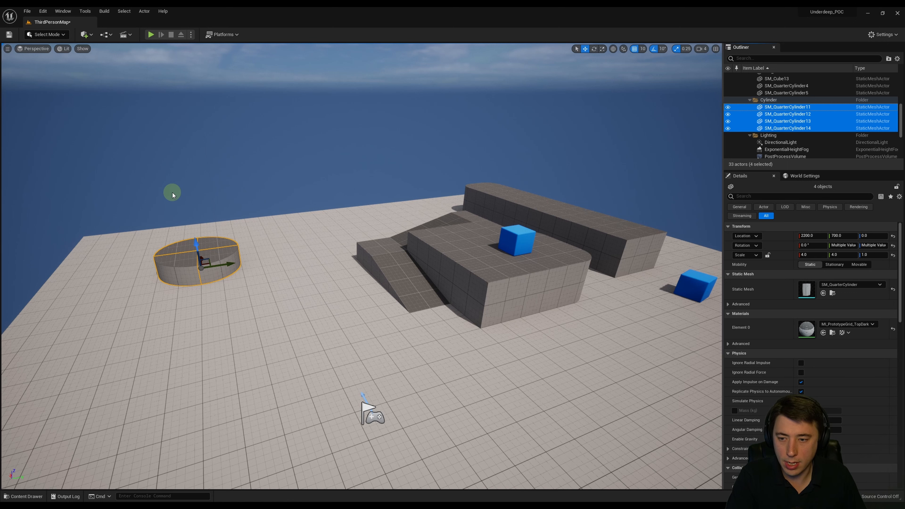
key(Delete)
Step: Delete all four meshes in the Block02 folder, which form the long block behind the central one
scroll(782, 119, up, 3)
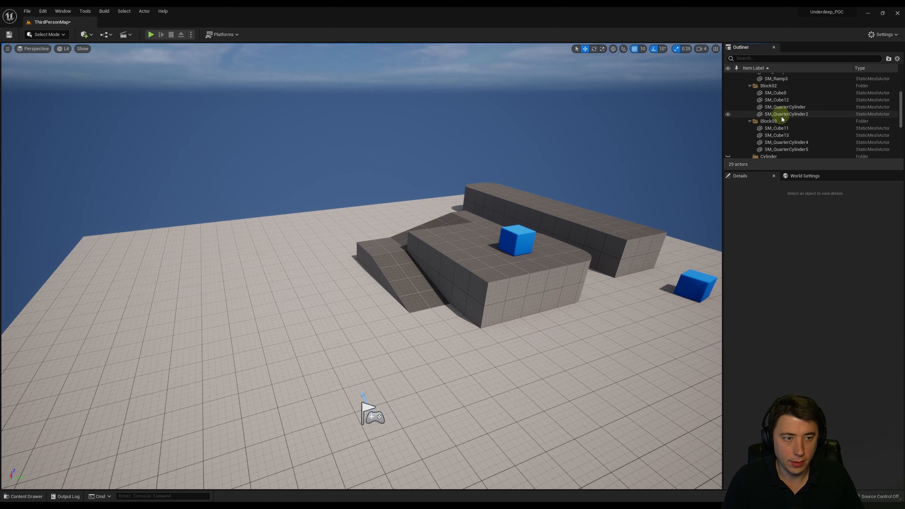
click(746, 135)
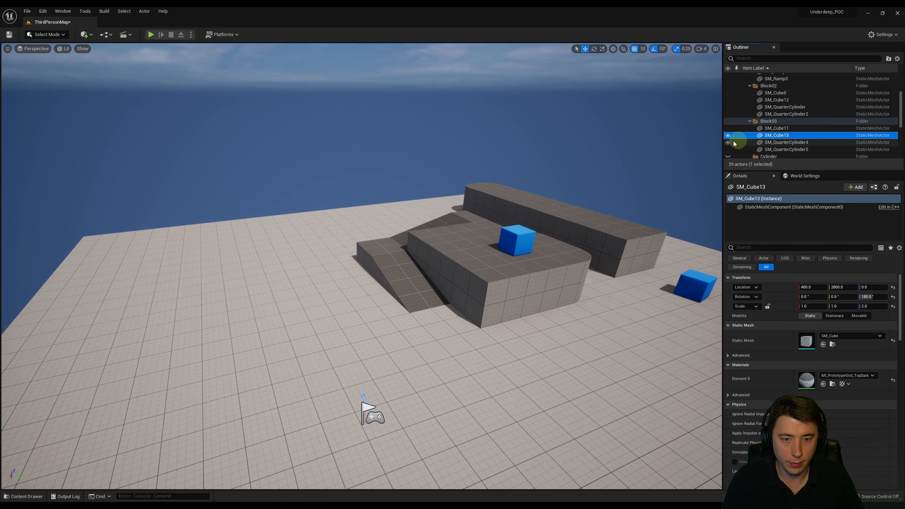
click(775, 93)
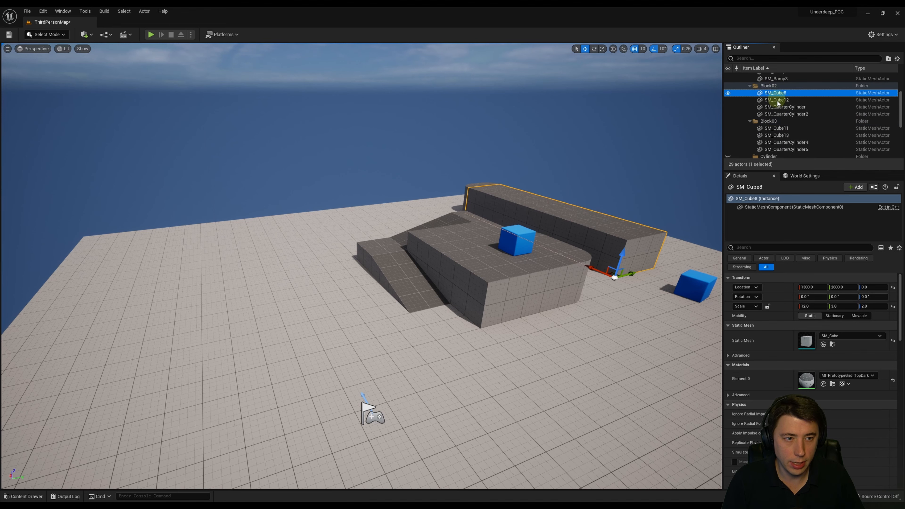
shift+click(779, 114)
key(Delete)
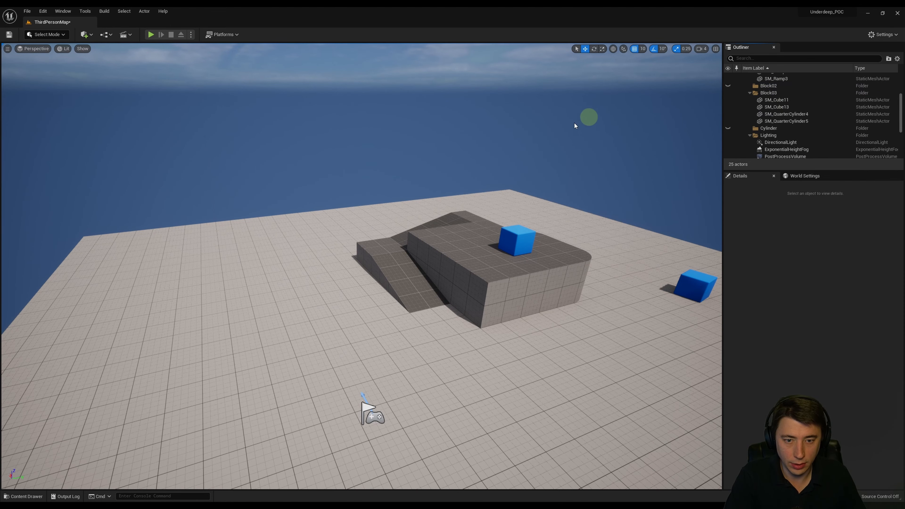
Step: Delete all four meshes in the Block03 folder, from SM_Cube11 to SM_QuarterCylinder5
drag(588, 118, 615, 186)
scroll(767, 106, up, 4)
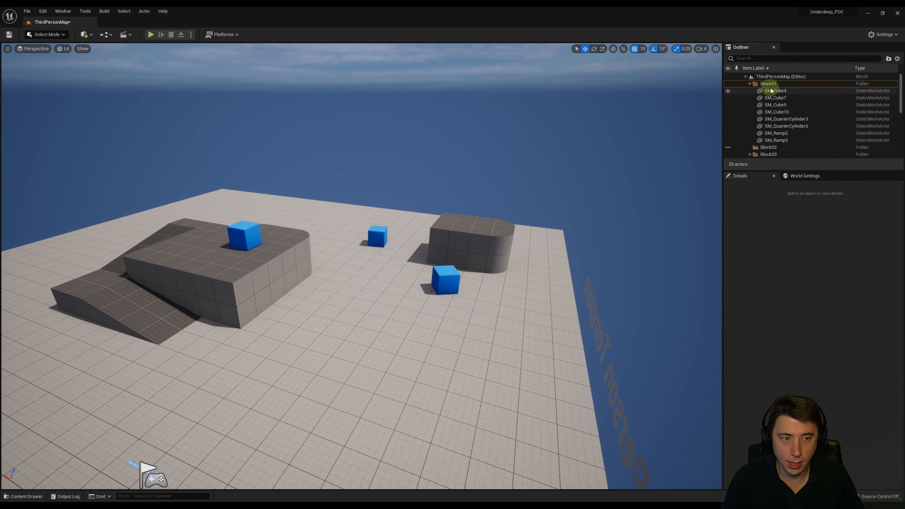
click(774, 90)
click(775, 98)
click(775, 113)
scroll(778, 146, down, 3)
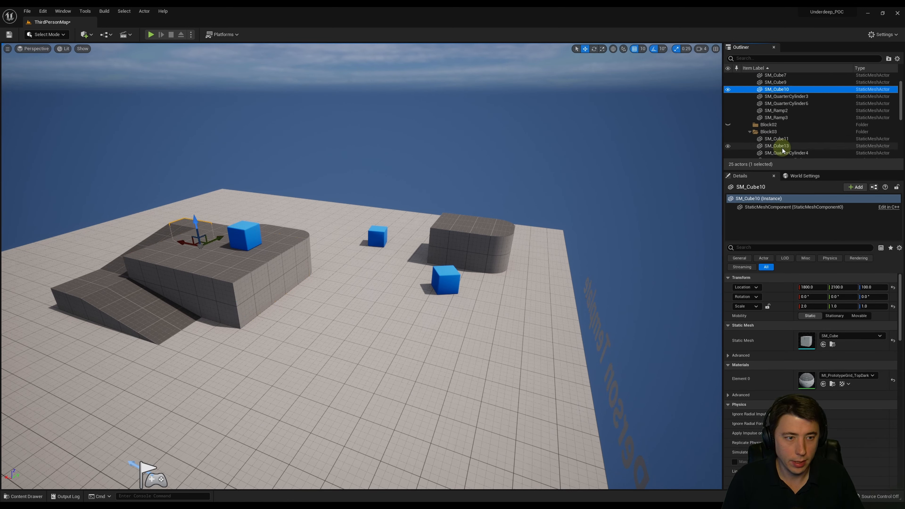
click(770, 119)
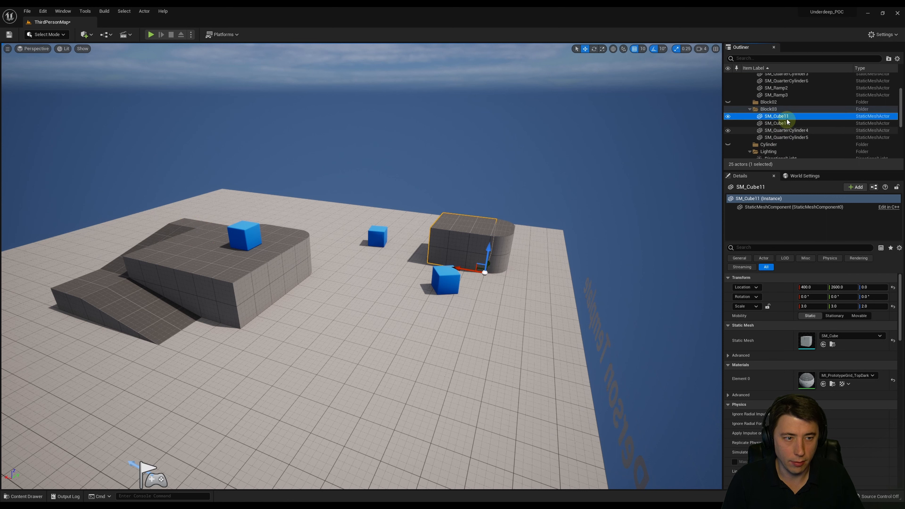
shift+click(778, 137)
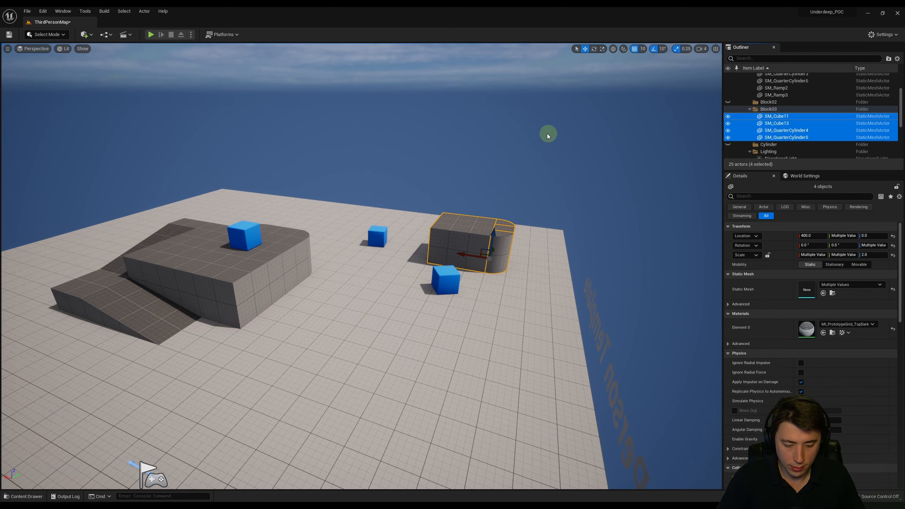
key(Delete)
Step: Delete the empty Block02, Block03 and Cylinder folders from the level hierarchy
right_click(770, 102)
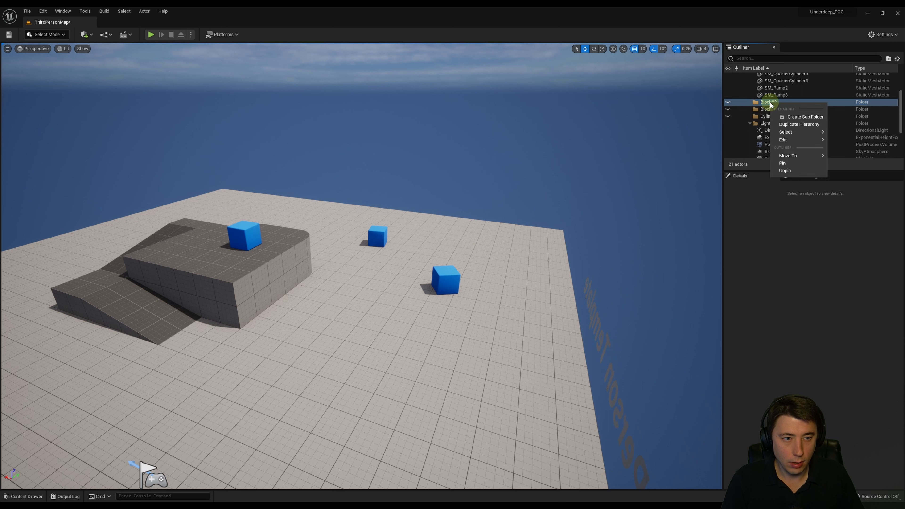
click(764, 103)
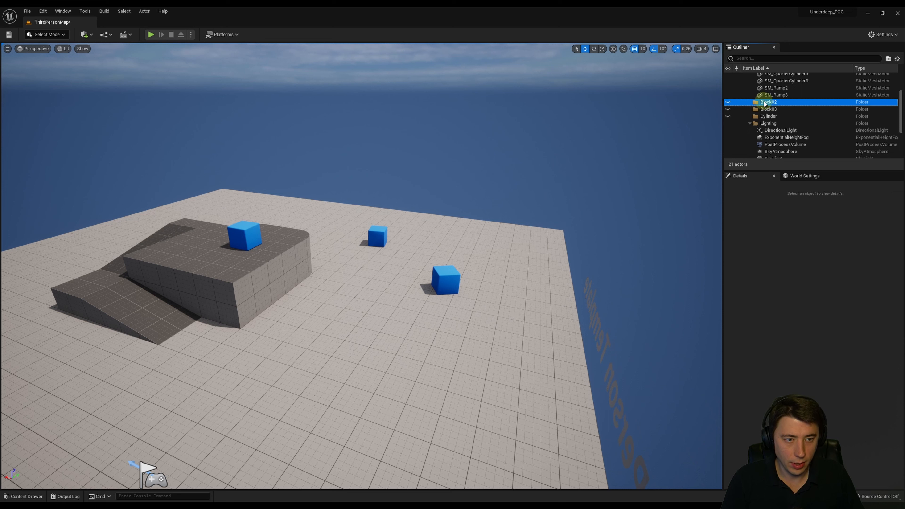
key(Delete)
click(766, 102)
key(Delete)
click(766, 103)
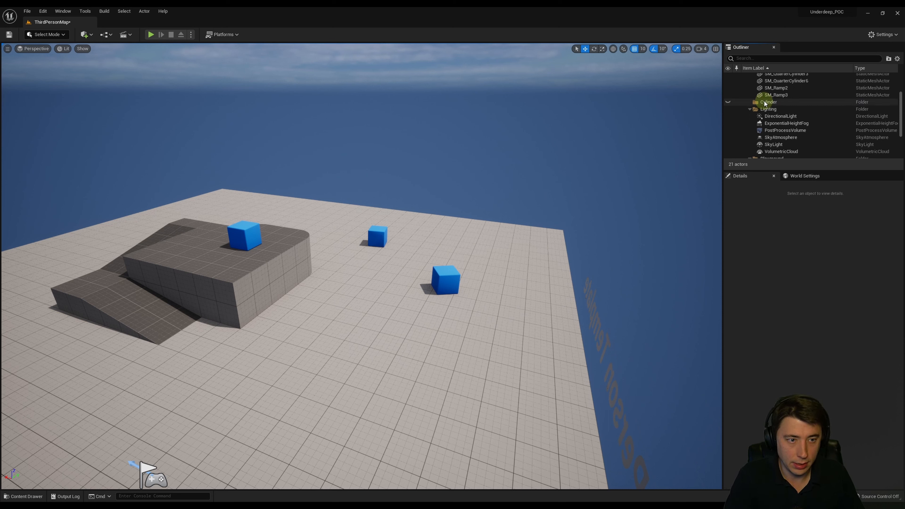
key(Delete)
scroll(770, 116, up, 3)
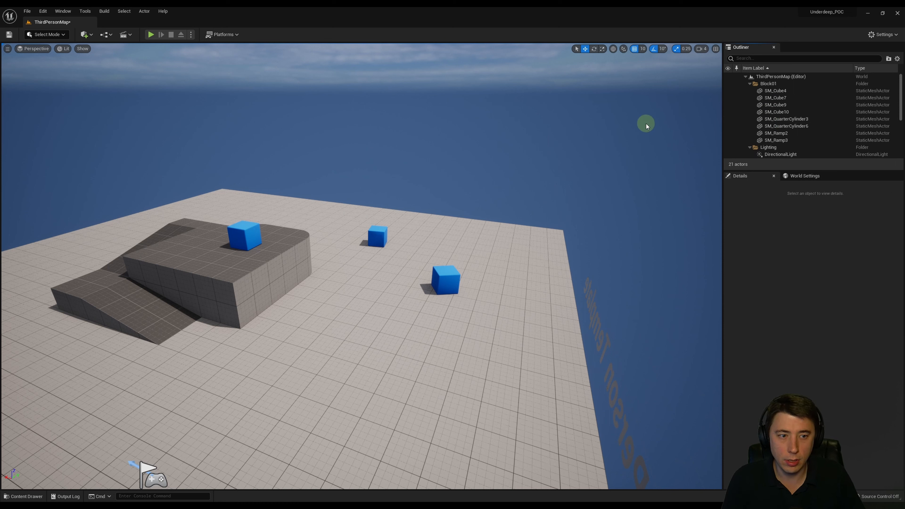
click(44, 13)
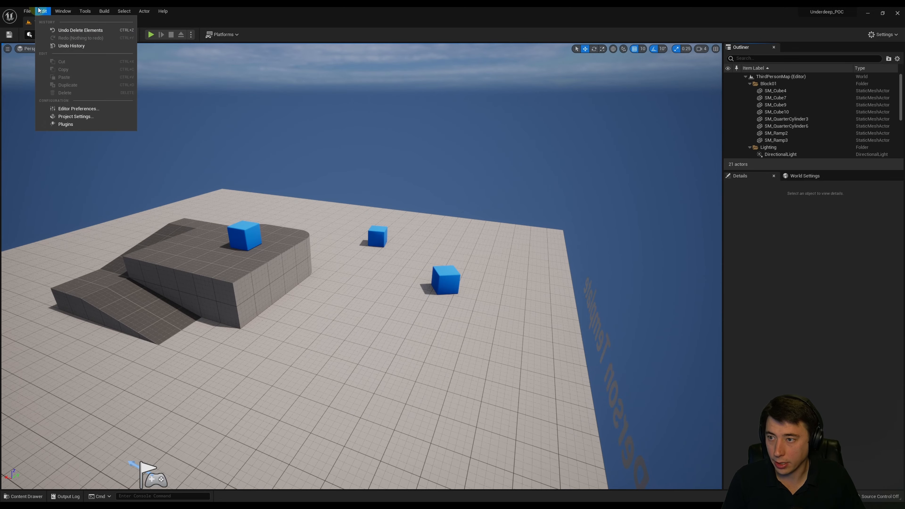
click(48, 12)
Step: Delete the two blue cubes standing on the floor, leaving the one on the central block
right_drag(546, 115, 445, 152)
key(a)
key(d)
key(s)
click(458, 259)
key(Delete)
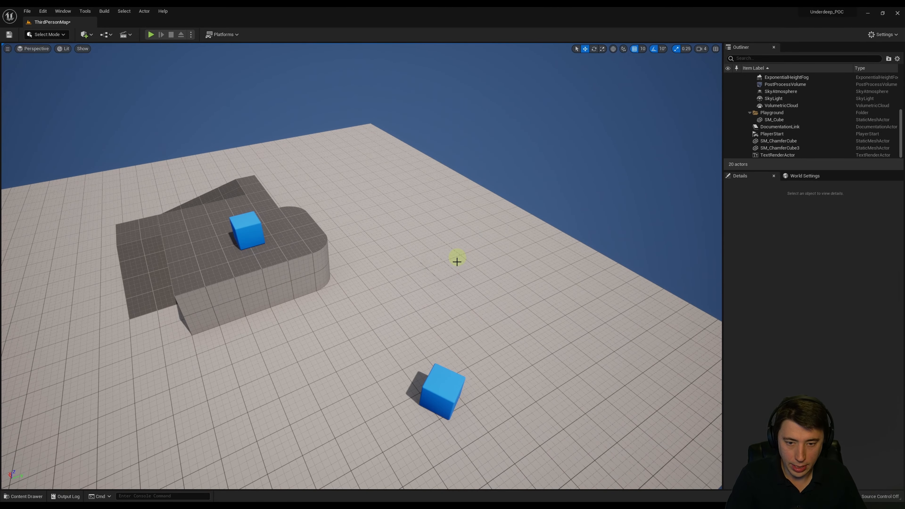
click(440, 390)
key(Delete)
Step: Delete the large floor mesh SM_Cube from the Playground folder
right_drag(466, 343, 464, 319)
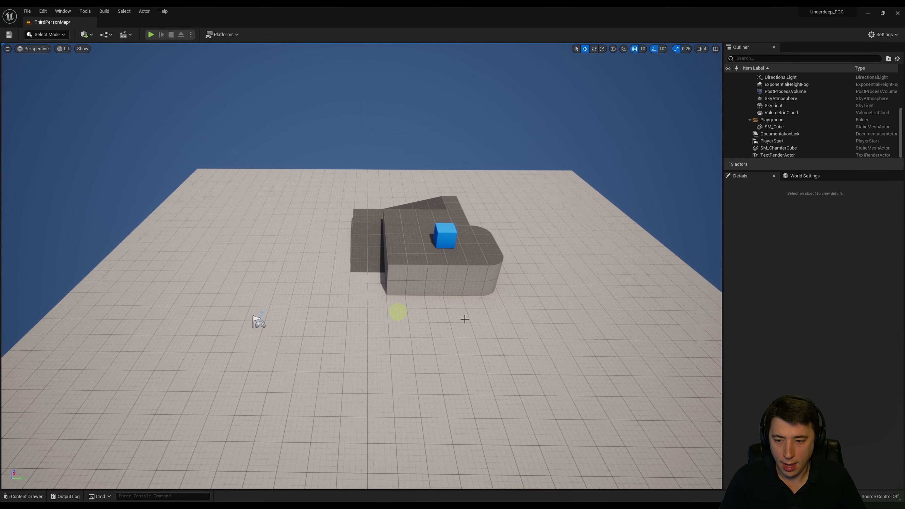
click(374, 333)
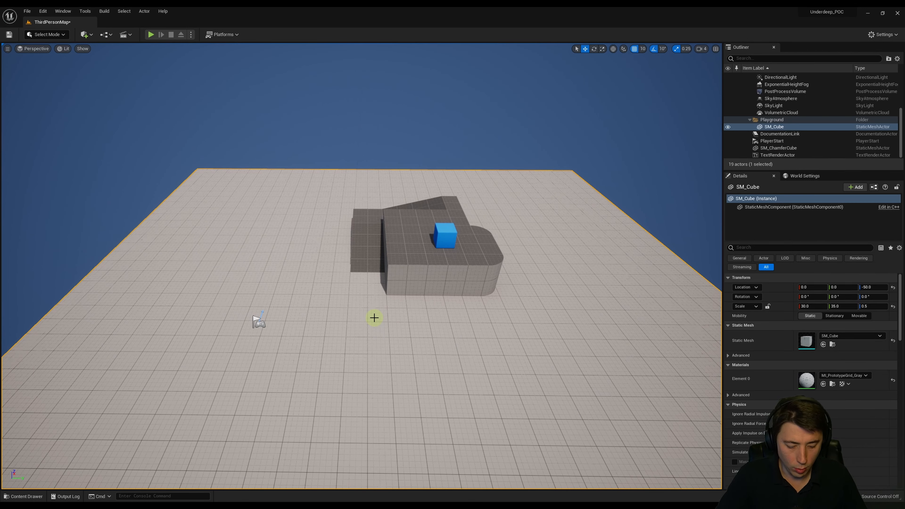
key(Delete)
Step: Move the main block SM_Cube4 to the centre of the level, setting its X location to 0
right_drag(357, 313, 341, 315)
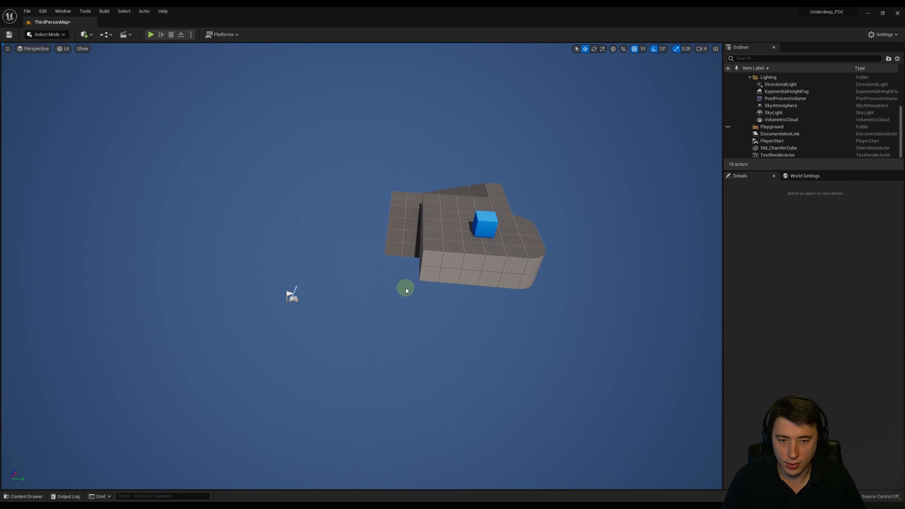
key(w)
right_drag(406, 287, 397, 280)
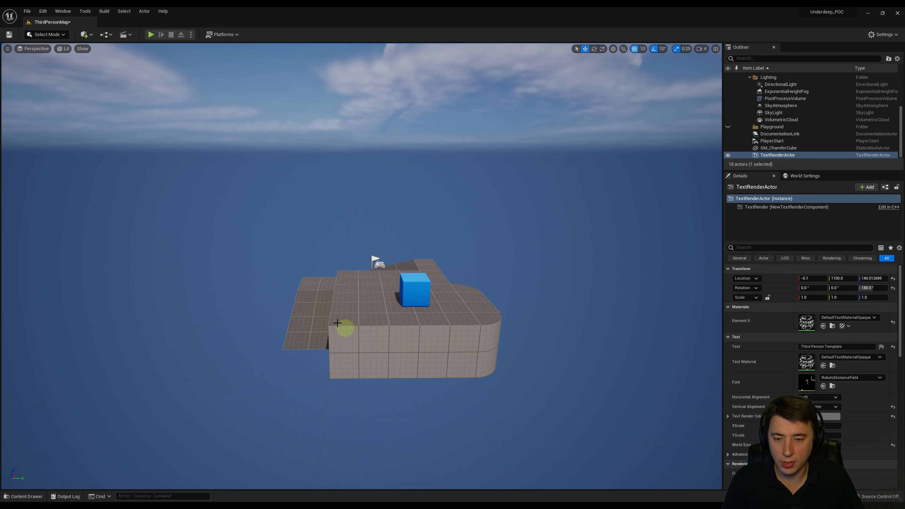
click(380, 320)
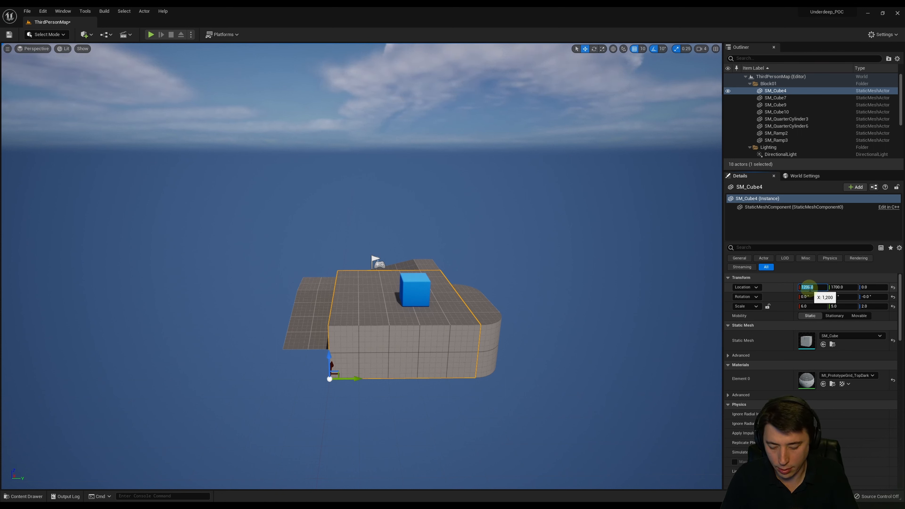
key(Tab)
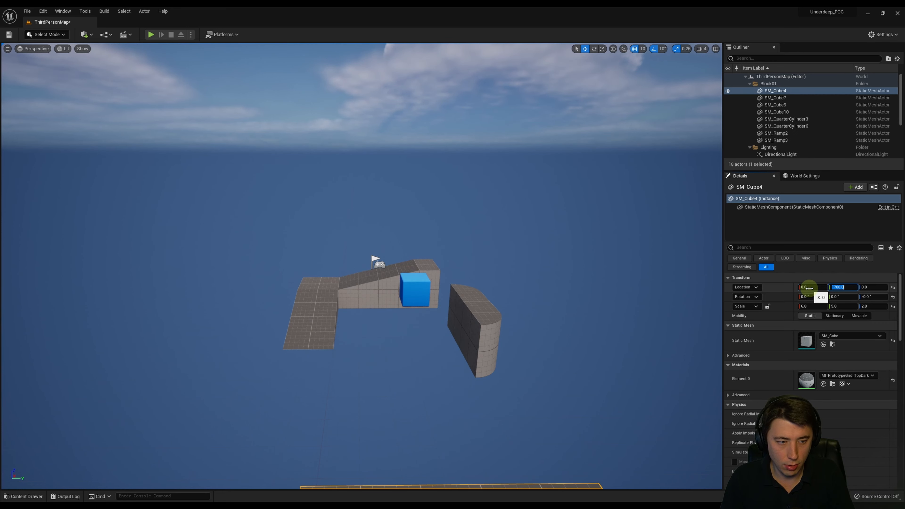
key(Tab)
Step: Delete the leftover side pieces SM_Cube7, SM_QuarterCylinder3 and SM_QuarterCylinder6
right_drag(471, 317, 400, 325)
key(s)
key(a)
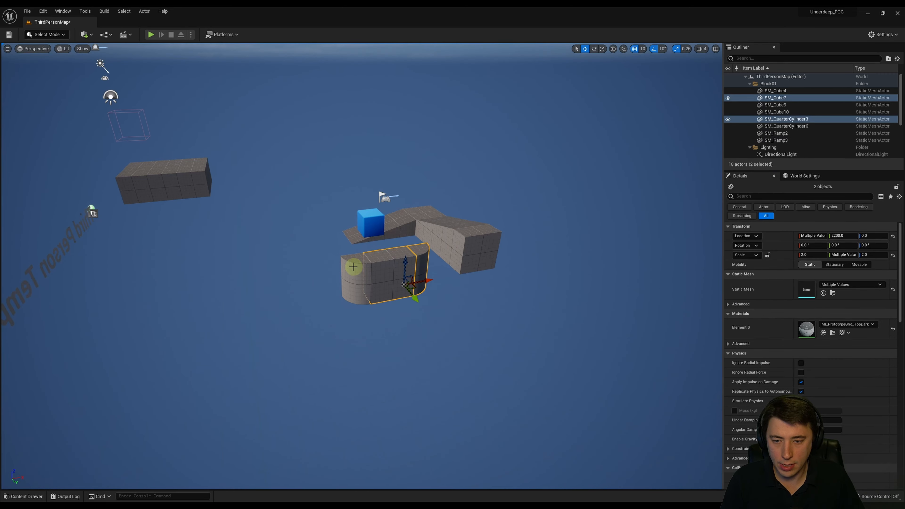
key(Delete)
Step: Move SM_Ramp2, SM_Ramp3, SM_Cube9, SM_Cube10 and the blue cube together over to the relocated main block
right_drag(298, 236, 275, 227)
click(311, 227)
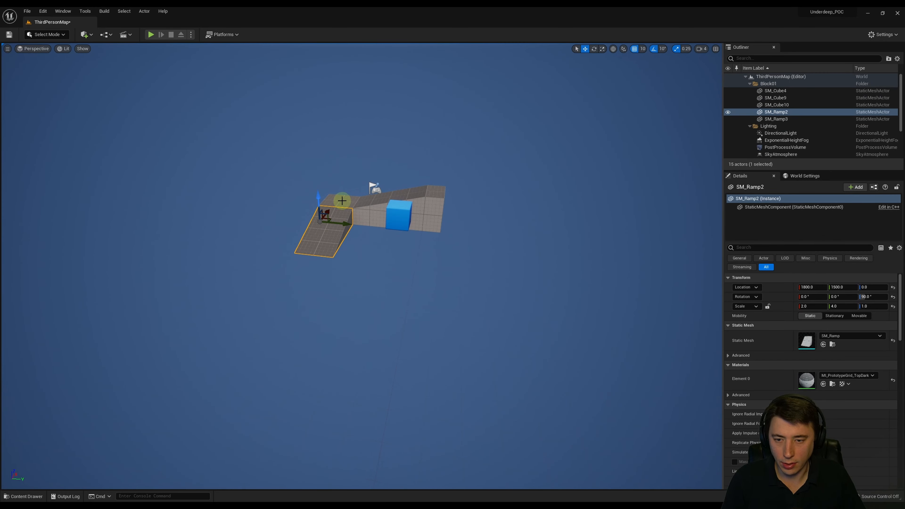
ctrl+click(374, 199)
ctrl+click(421, 202)
ctrl+click(405, 208)
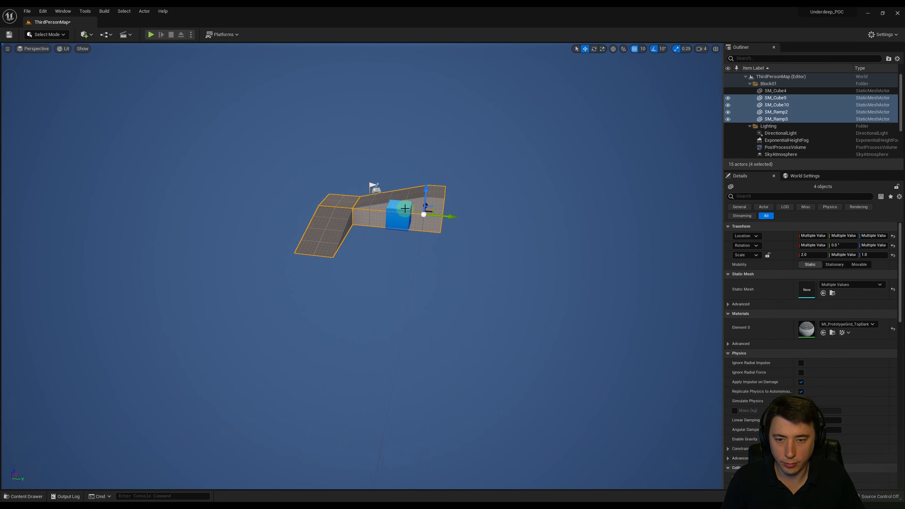
ctrl+click(405, 209)
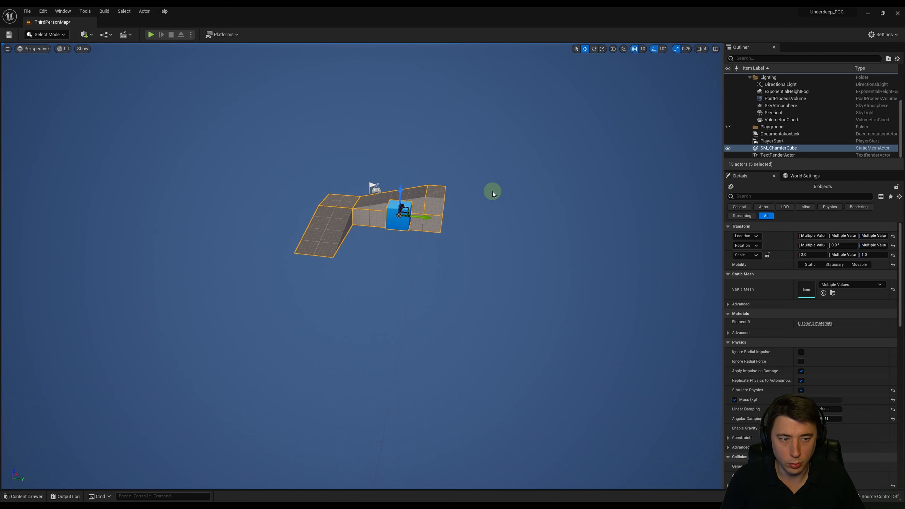
right_drag(493, 194, 540, 209)
drag(512, 236, 146, 248)
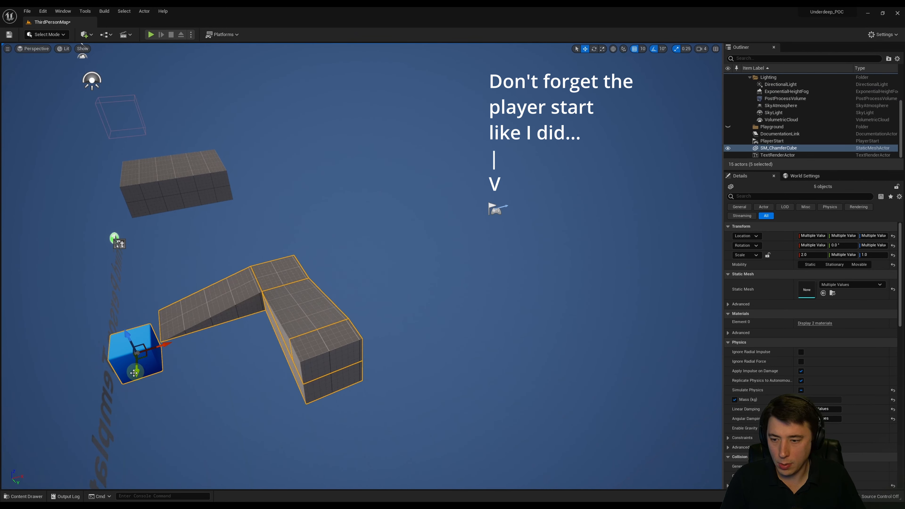
drag(137, 374, 107, 174)
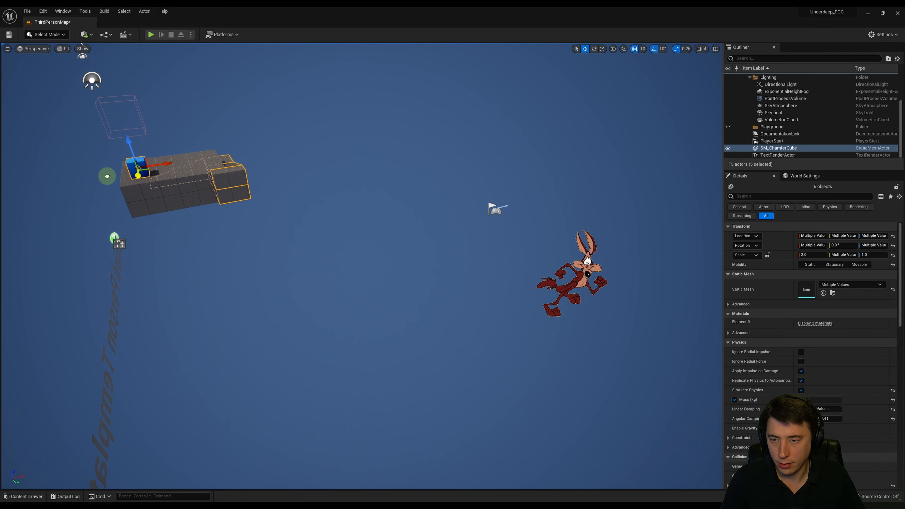
Step: Nudge the selected ramp pieces and blue cube along the X axis to line them up with the main block
key(f)
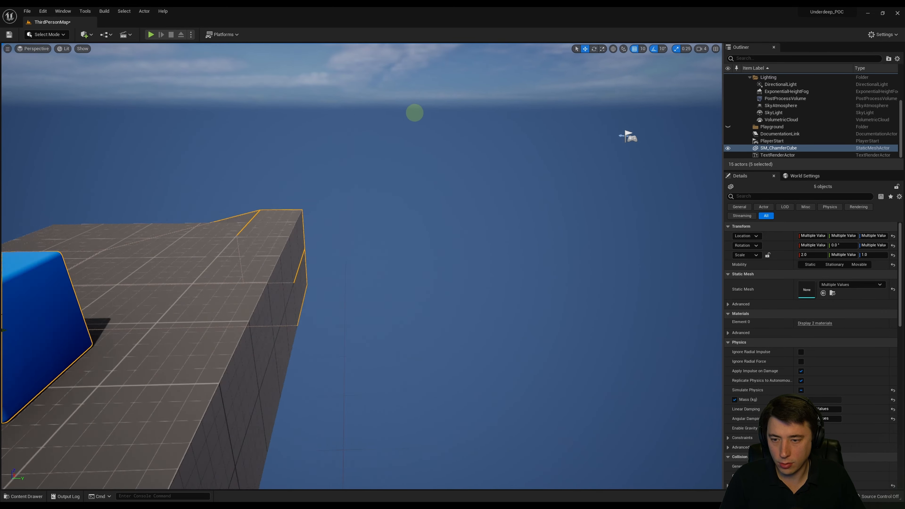
right_drag(468, 131, 520, 138)
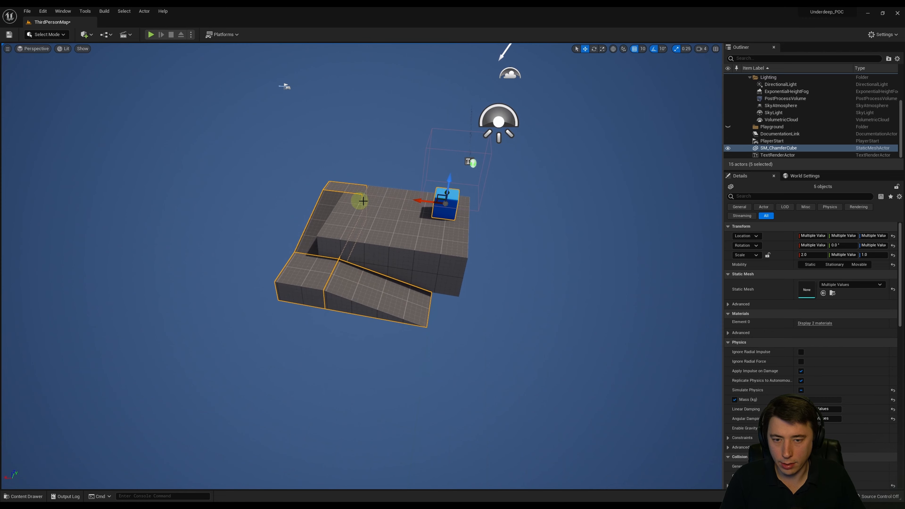
right_drag(421, 203, 372, 152)
key(w)
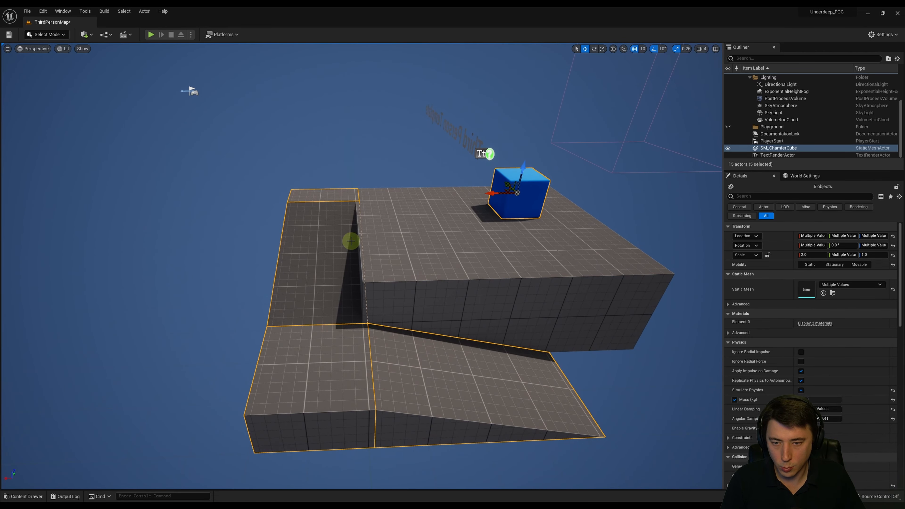
drag(491, 193, 487, 194)
key(a)
right_drag(388, 172, 338, 160)
key(s)
key(s)
key(a)
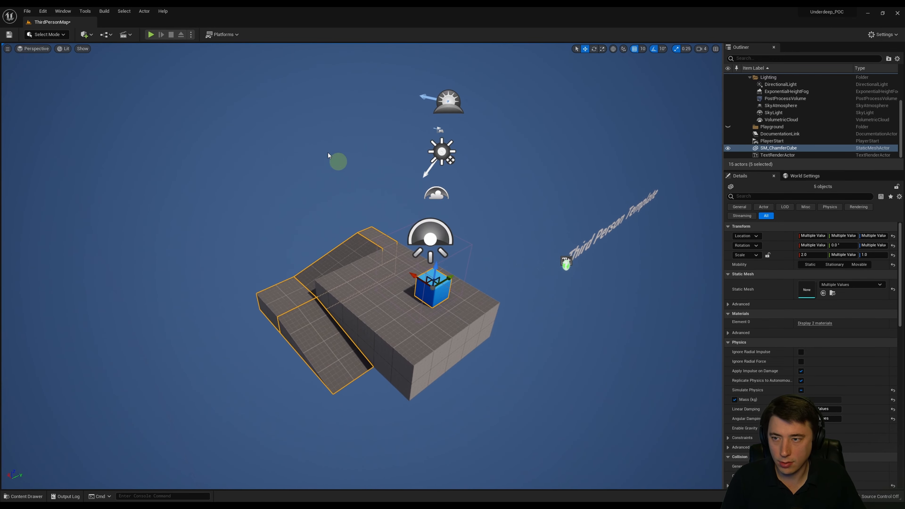
Step: Save the ThirdPersonMap level
click(9, 34)
right_drag(354, 267, 293, 252)
key(d)
right_drag(292, 253, 306, 252)
key(s)
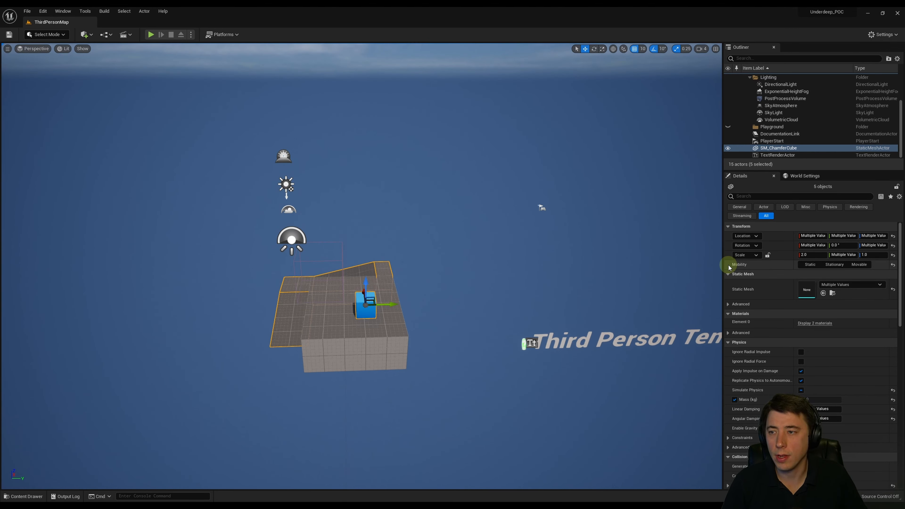
Step: Switch to Landscape mode and turn on Enable Edit Layers for the new landscape
click(63, 35)
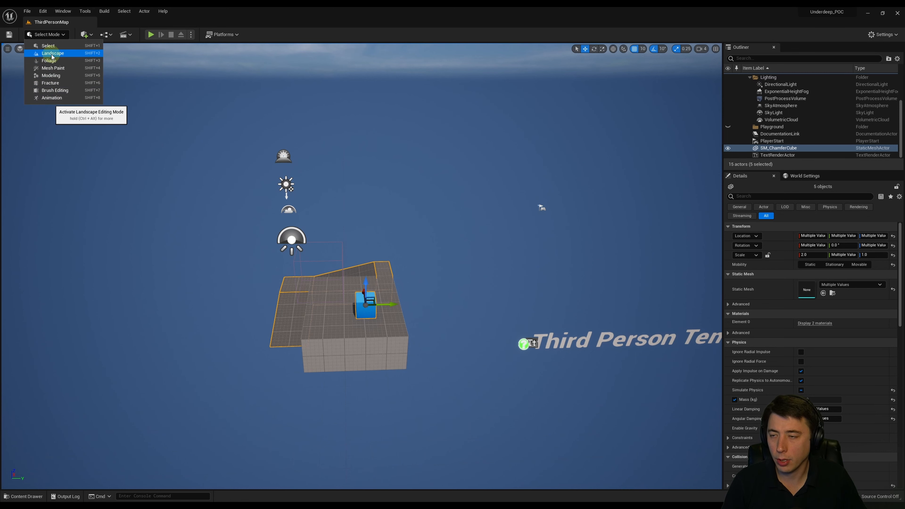
click(52, 55)
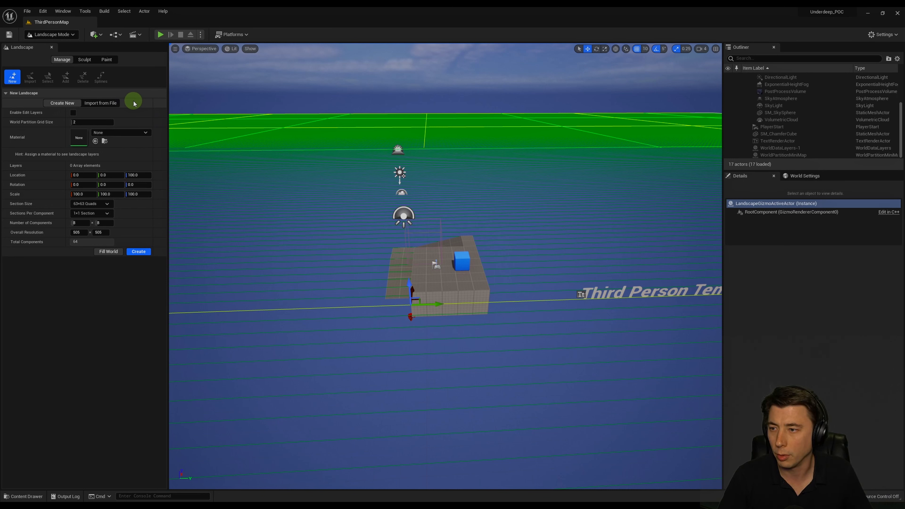
click(74, 113)
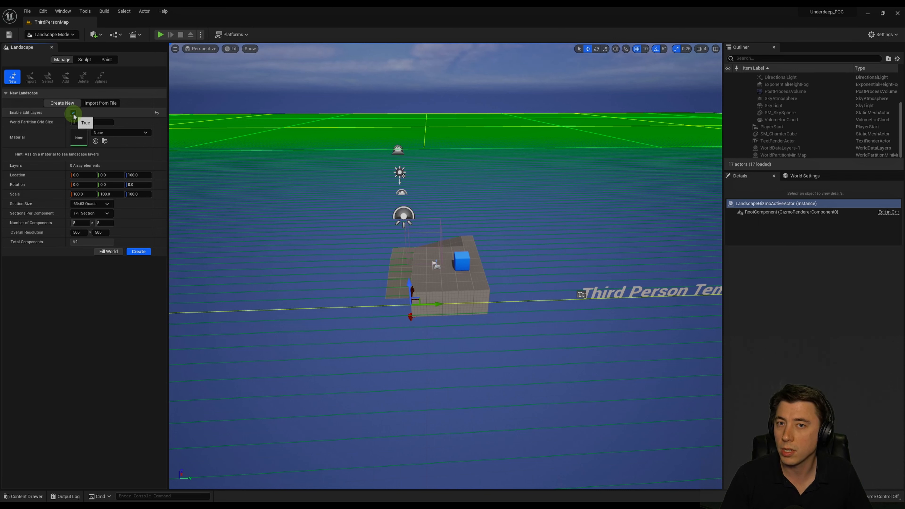
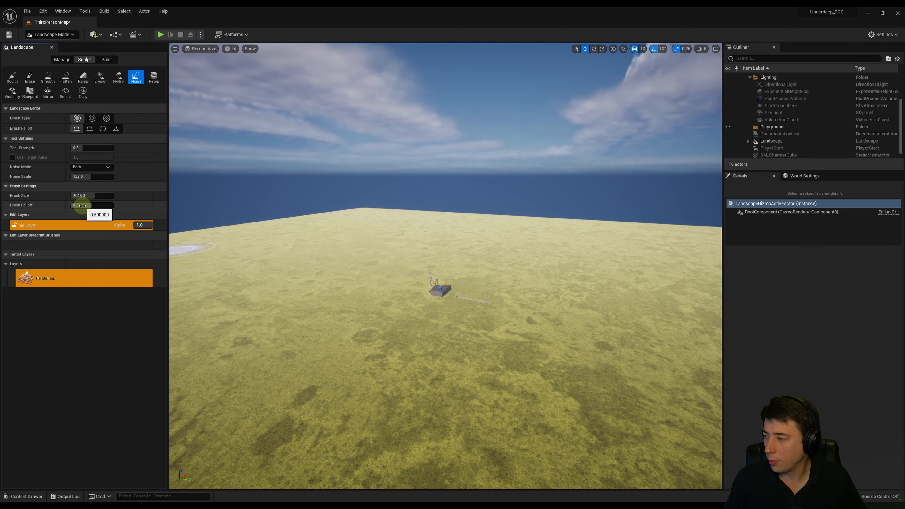
Step: Set the Noise sculpting brush size to 10000
click(89, 195)
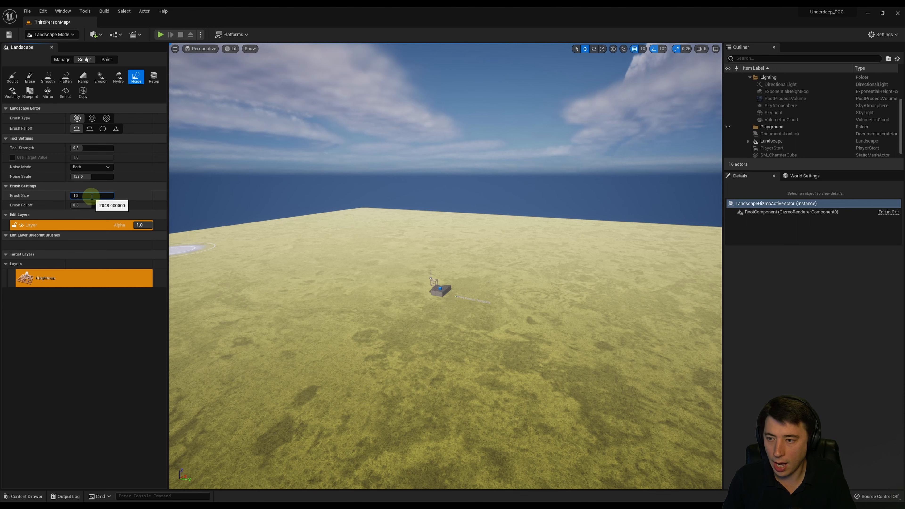
key(Tab)
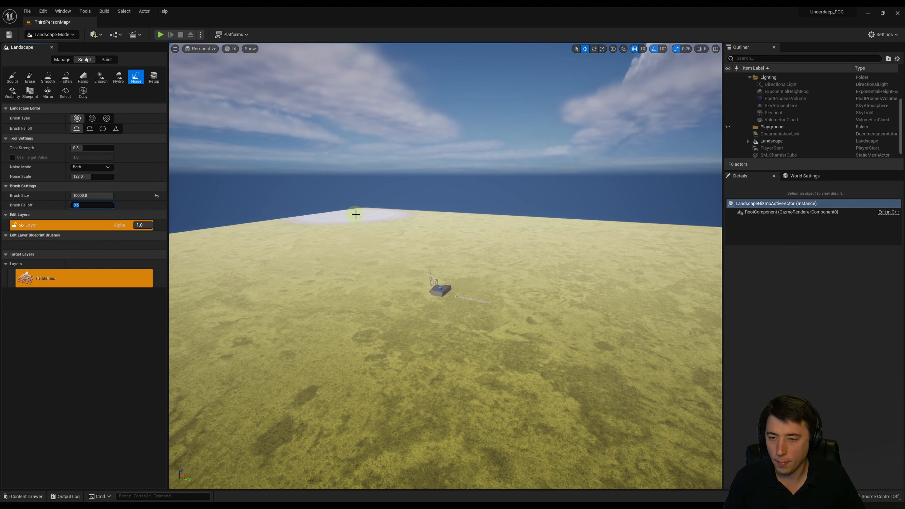
mouse_move(387, 215)
right_down()
mouse_move(386, 200)
mouse_move(398, 267)
mouse_move(391, 216)
right_up()
key(w)
key(s)
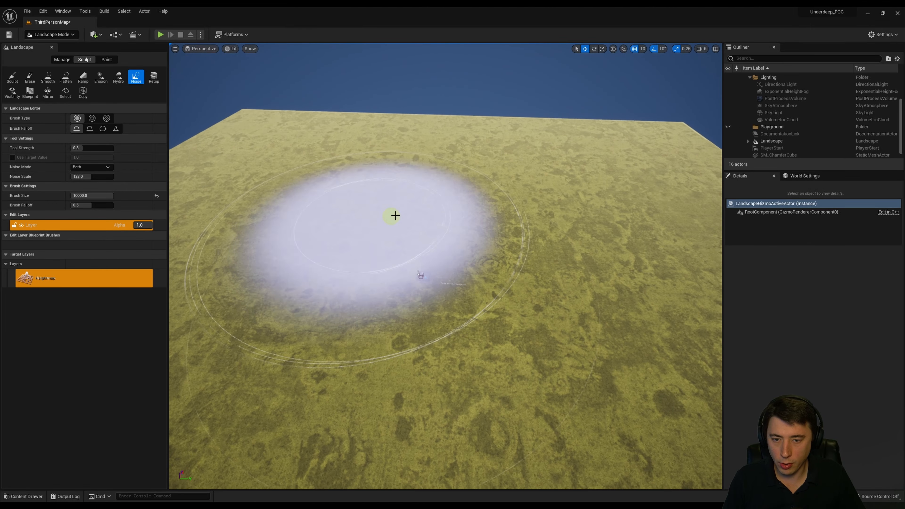
Step: Try raising rugged mountains across the landscape beyond the central block with the Noise tool at strength 0.3
mouse_move(348, 159)
right_down()
mouse_move(339, 147)
mouse_move(345, 199)
mouse_move(359, 194)
mouse_move(347, 206)
mouse_move(351, 133)
right_up()
key(w)
key(s)
key(w)
key(s)
mouse_move(351, 133)
mouse_down()
mouse_move(632, 142)
mouse_move(619, 152)
mouse_up()
mouse_move(445, 157)
right_down()
mouse_move(436, 119)
mouse_move(428, 124)
mouse_move(441, 83)
right_up()
key(s)
key(w)
key(s)
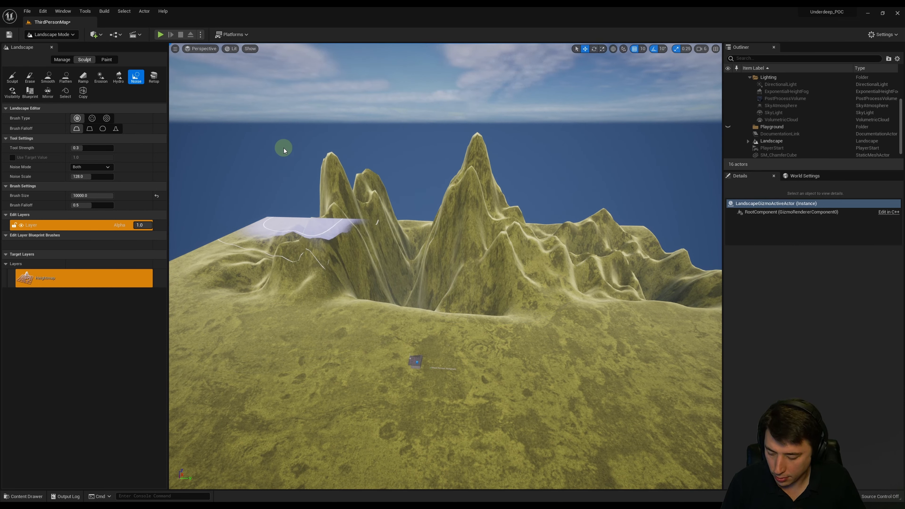
key(ctrl+z)
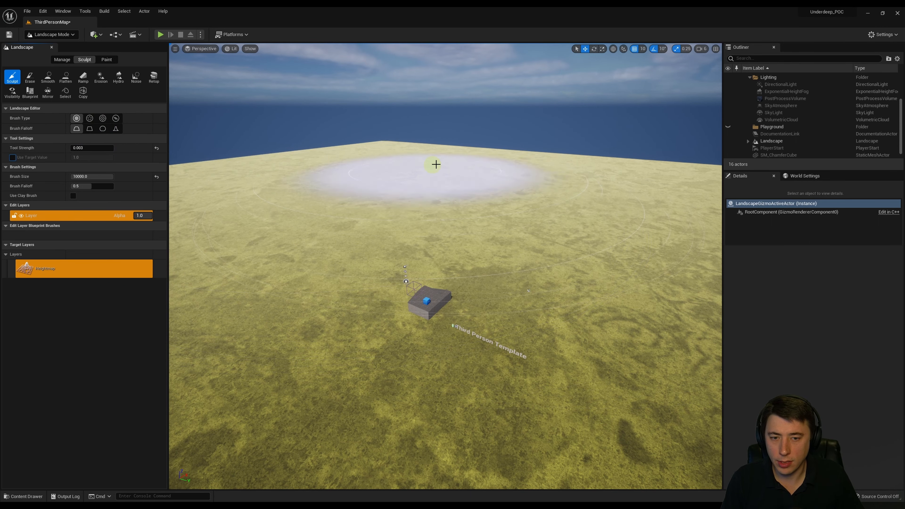
Step: Change the Sculpt tool's brush type from circle to the alpha texture brush
key(s)
right_drag(408, 169, 390, 175)
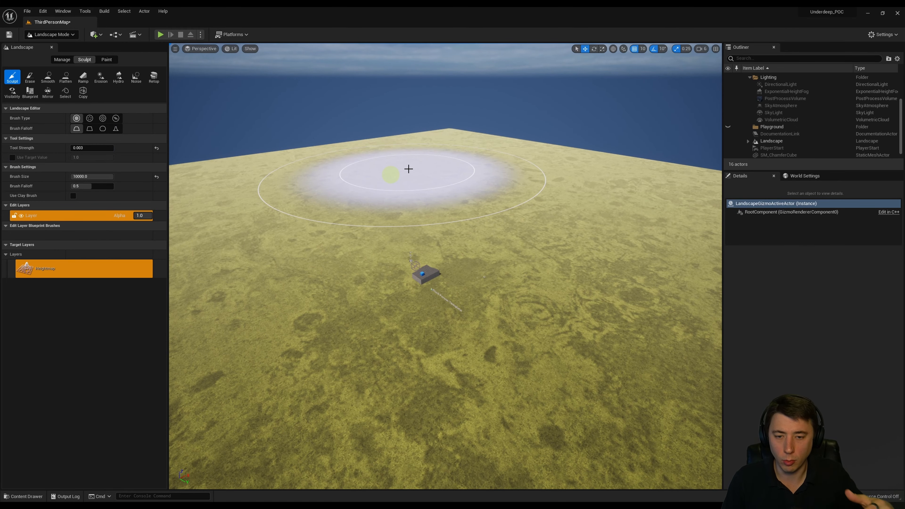
click(90, 118)
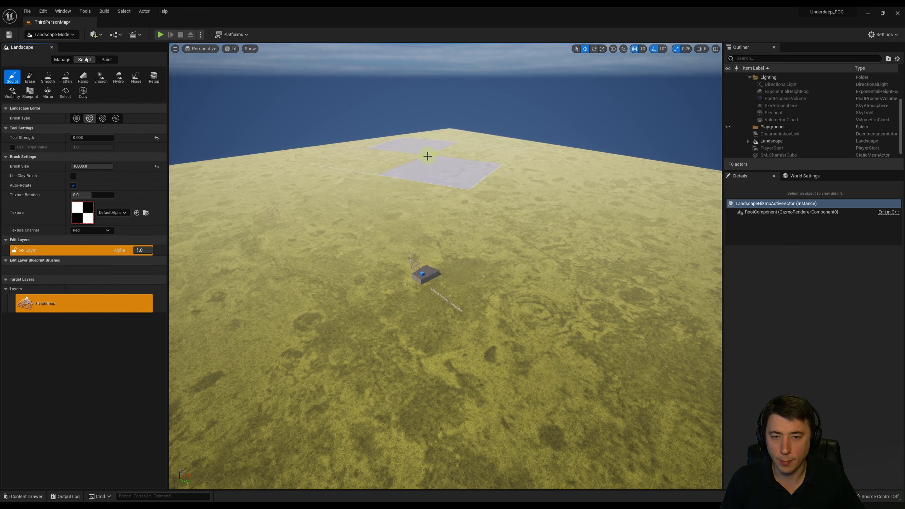
Step: Examine from above how the alpha brush pattern covers the landscape around the central block
key(d)
mouse_move(428, 156)
right_down()
mouse_move(342, 162)
mouse_move(371, 171)
right_up()
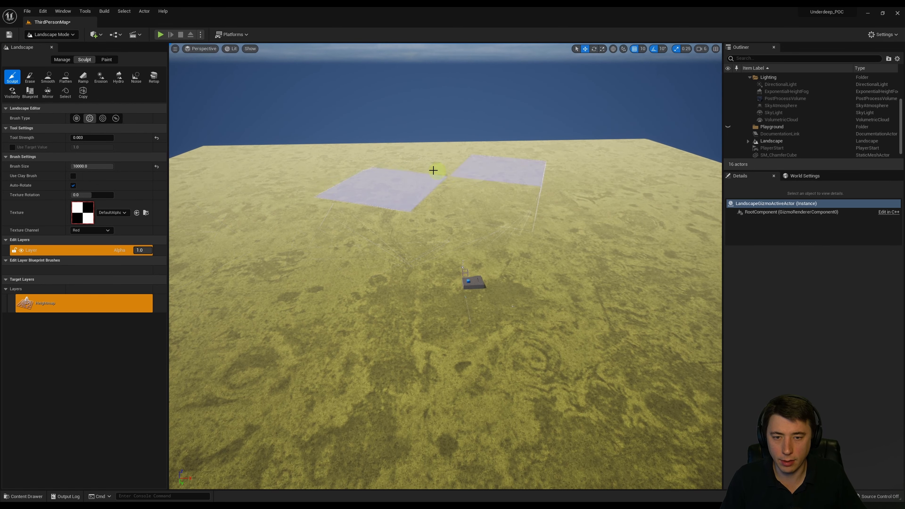
mouse_move(350, 194)
right_down()
mouse_move(350, 178)
mouse_move(326, 176)
mouse_move(330, 193)
right_up()
key(d)
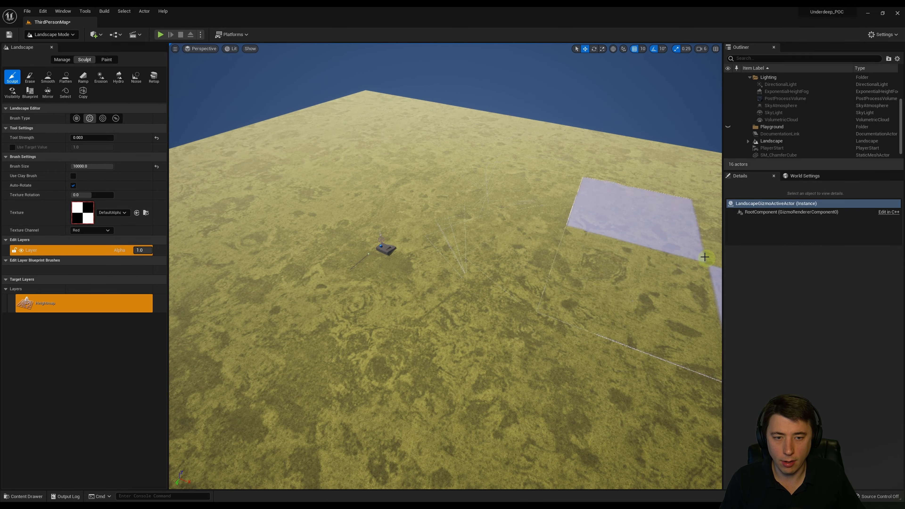
mouse_move(632, 188)
right_down()
mouse_move(694, 180)
mouse_move(732, 216)
mouse_move(745, 214)
right_up()
key(a)
key(s)
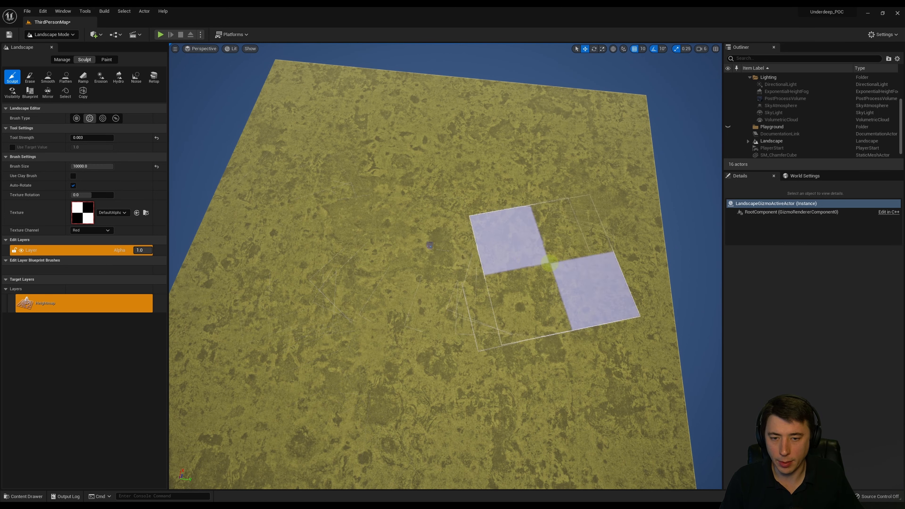
right_drag(550, 263, 403, 299)
key(s)
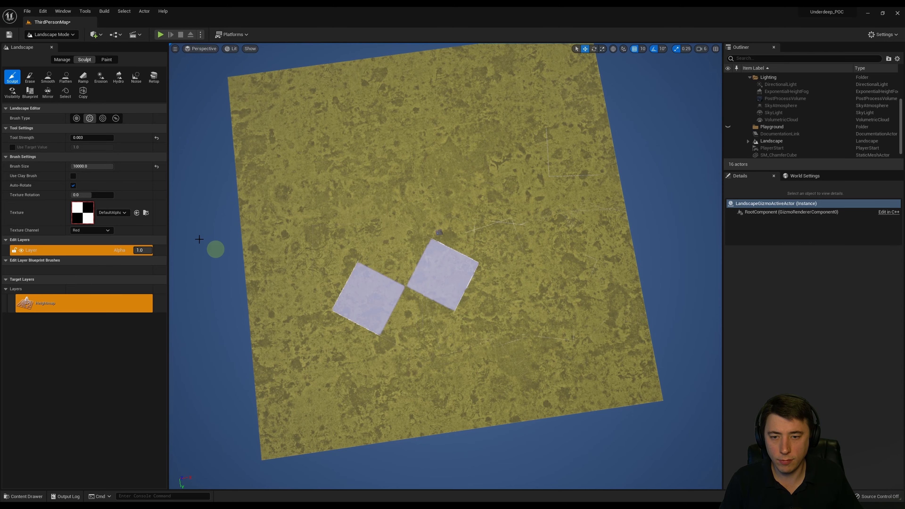
Step: Inspect the terrain and central block from ground level, and examine the alpha brush coverage from overhead
mouse_move(520, 178)
right_down()
mouse_move(491, 220)
mouse_move(513, 146)
mouse_move(507, 96)
mouse_move(534, 87)
mouse_move(676, 92)
right_up()
key(w)
key(w)
right_drag(741, 97, 902, 100)
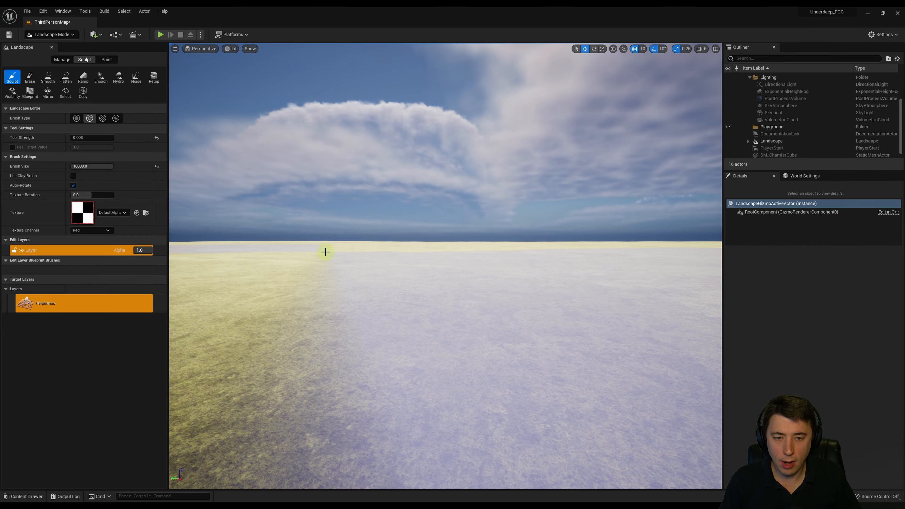
right_drag(432, 235, 0, 233)
key(w)
key(w)
right_drag(446, 250, 213, 226)
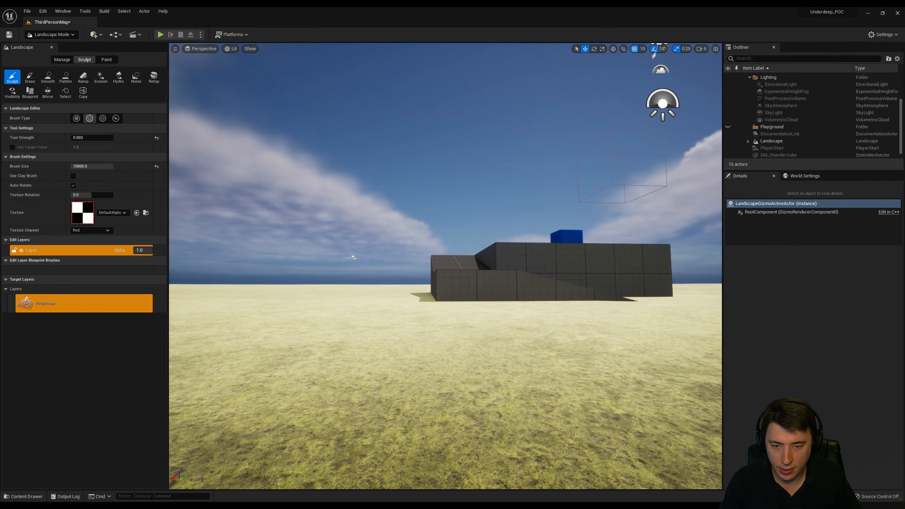
key(w)
right_drag(446, 266, 395, 228)
key(s)
mouse_move(534, 153)
right_down()
mouse_move(481, 228)
mouse_move(431, 236)
right_up()
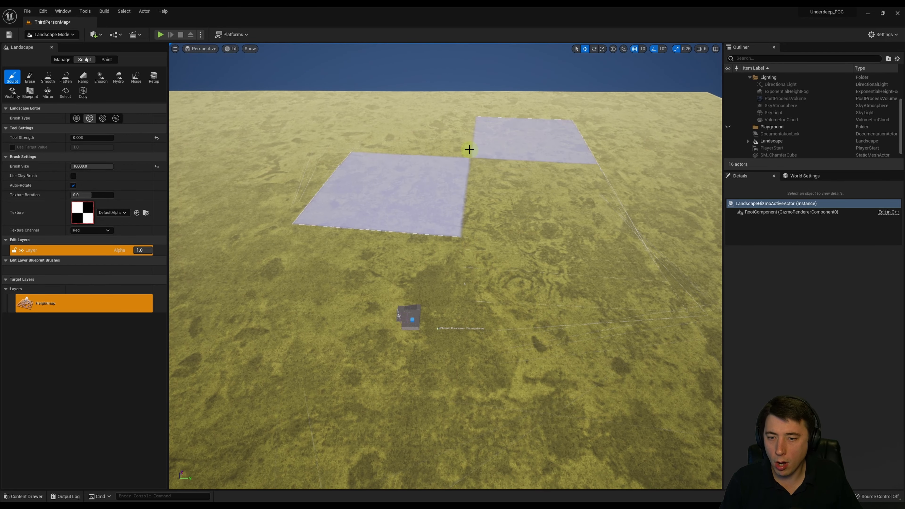
mouse_move(468, 150)
right_down()
mouse_move(364, 124)
mouse_move(423, 131)
right_up()
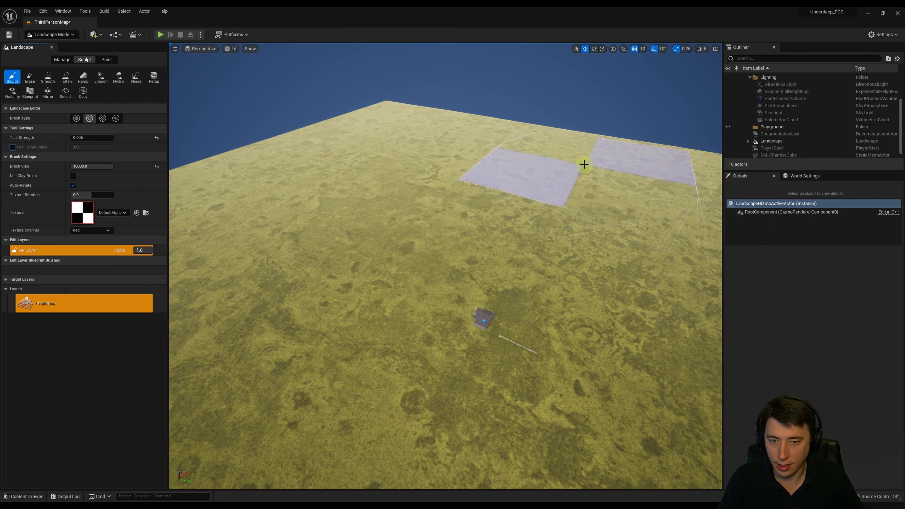
right_drag(584, 164, 582, 174)
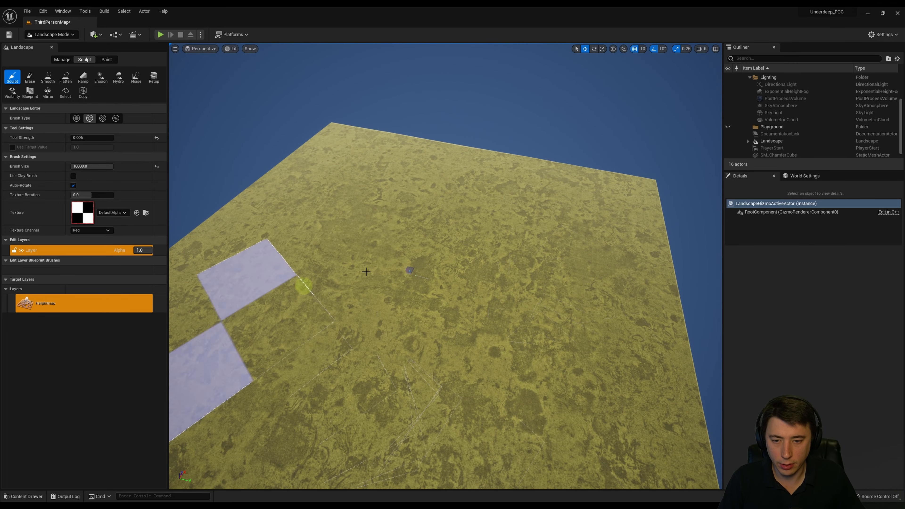
Step: Examine how the alpha brush pattern covers the landscape from overhead and at ground level around the central block
right_drag(289, 422, 417, 451)
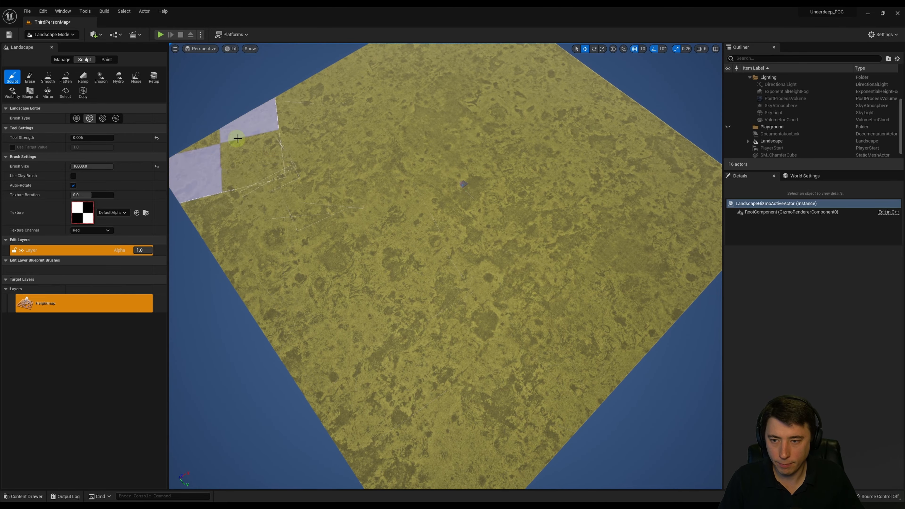
mouse_move(531, 144)
right_down()
mouse_move(519, 143)
mouse_move(517, 115)
mouse_move(535, 63)
mouse_move(548, 63)
mouse_move(369, 51)
right_up()
key(w)
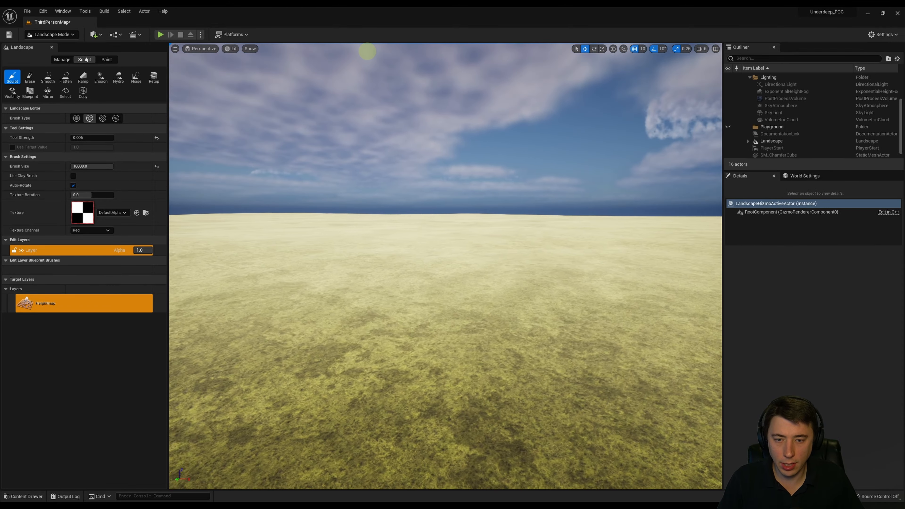
right_drag(497, 203, 194, 187)
key(s)
key(a)
key(w)
key(s)
key(d)
key(w)
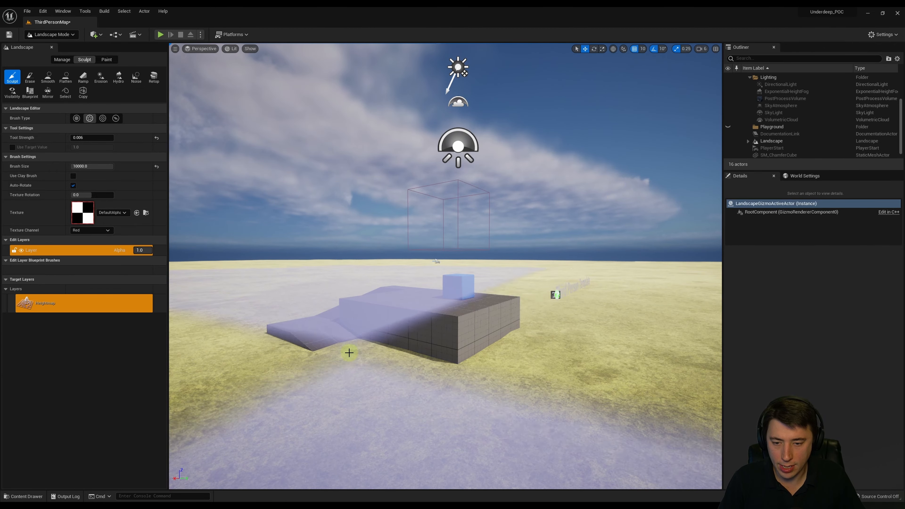
mouse_move(398, 276)
right_down()
mouse_move(376, 262)
mouse_move(358, 272)
mouse_move(346, 265)
right_up()
key(s)
key(d)
key(w)
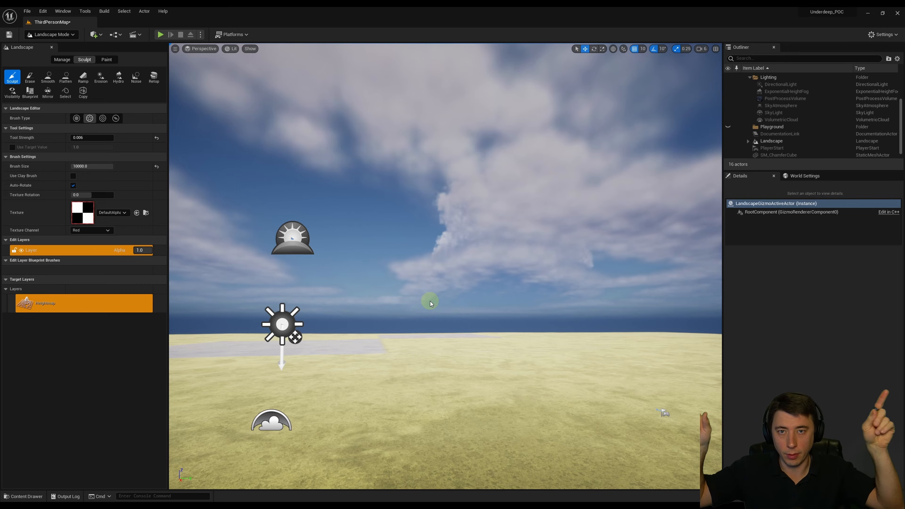
Step: Set the Sculpt tool to a circle brush with size 1000 and tool strength 0.05
right_drag(390, 303, 424, 363)
key(w)
key(s)
key(s)
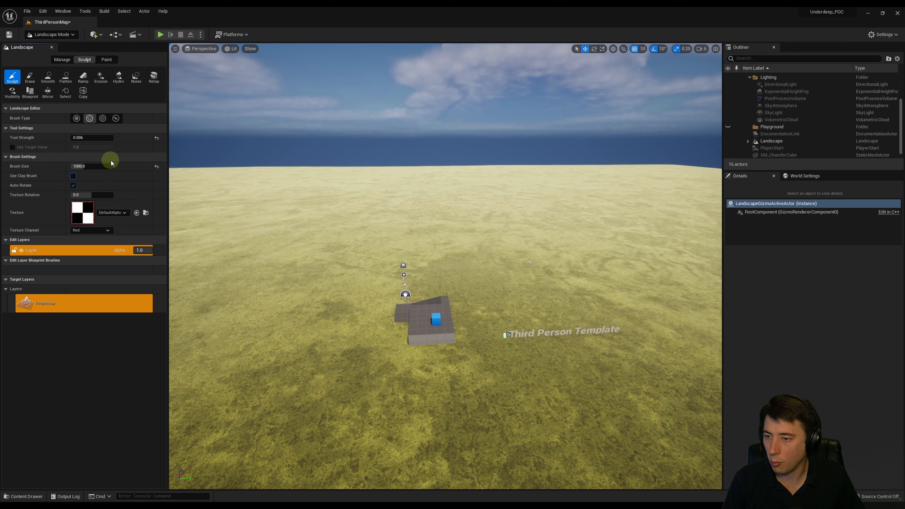
click(92, 137)
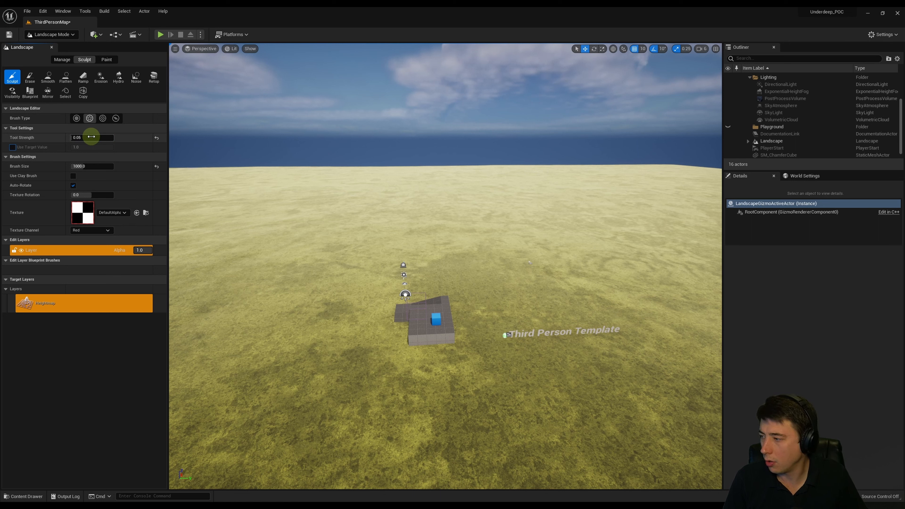
click(76, 118)
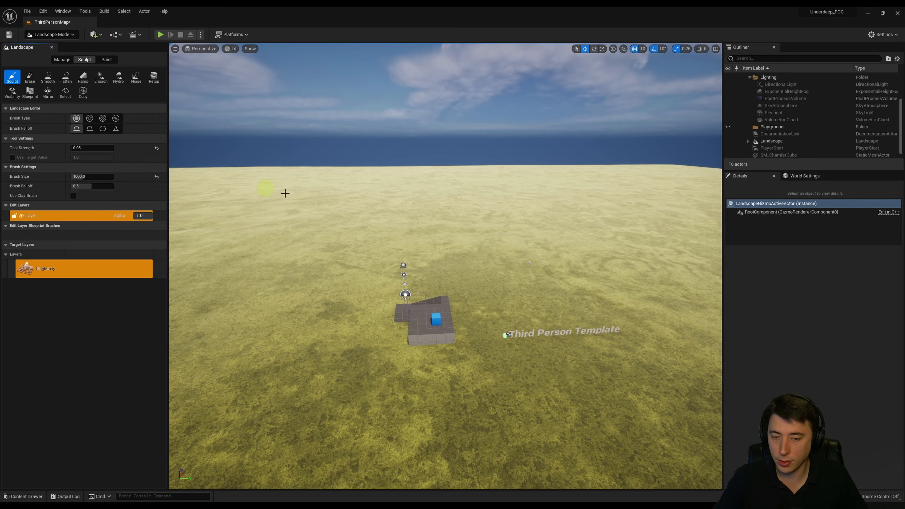
Step: Try raising the ground beside the central block with the circle brush, and undo the stroke
mouse_move(438, 242)
right_down()
mouse_move(451, 239)
mouse_move(460, 268)
mouse_move(439, 294)
mouse_move(457, 287)
mouse_move(443, 259)
right_up()
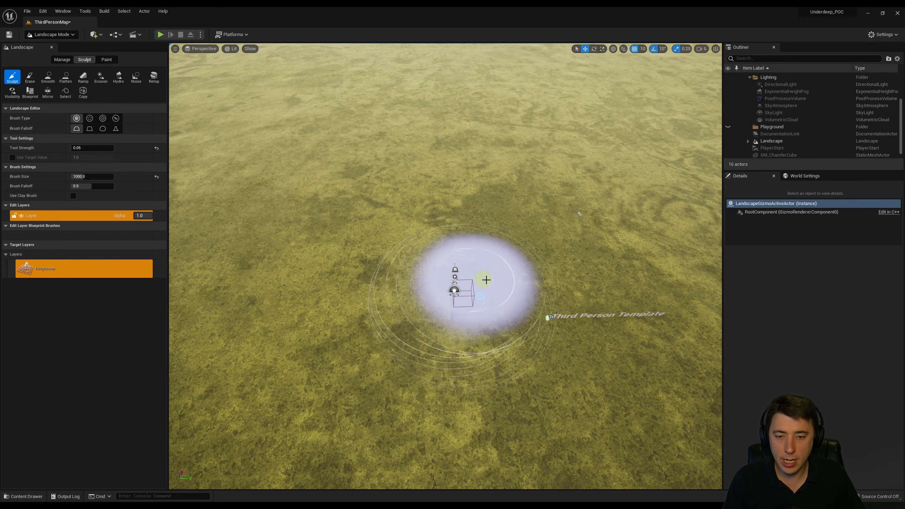
key(w)
mouse_move(485, 279)
right_down()
mouse_move(568, 286)
mouse_move(543, 270)
right_up()
key(s)
key(s)
key(w)
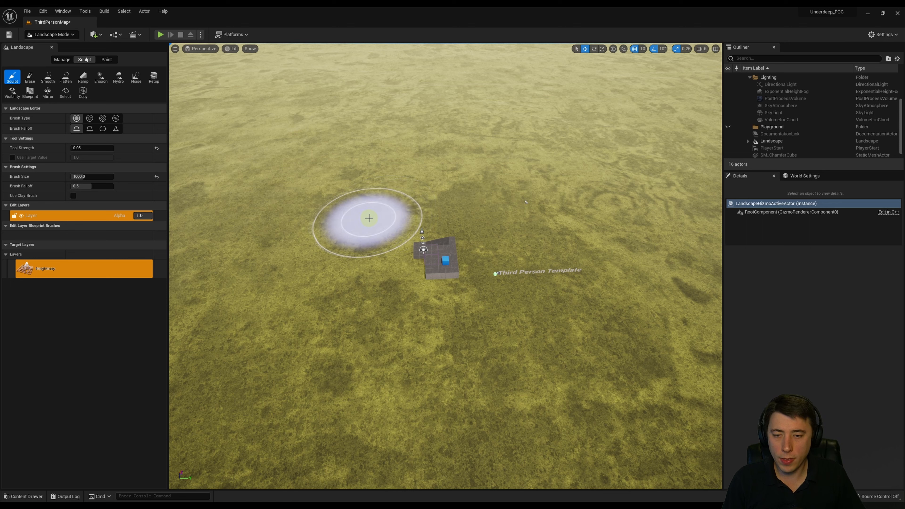
mouse_move(449, 209)
mouse_down()
mouse_move(513, 244)
mouse_move(508, 306)
mouse_move(408, 326)
mouse_move(370, 315)
mouse_up()
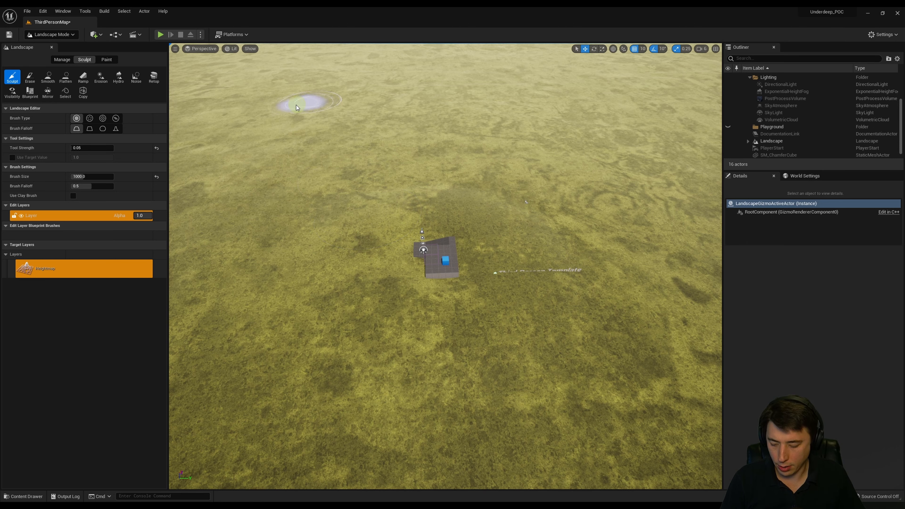
key(ctrl+z)
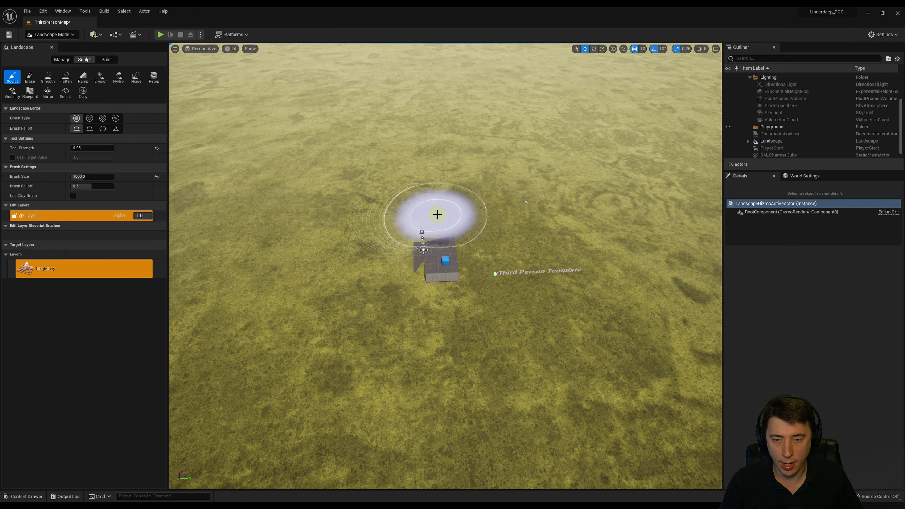
Step: Sculpt a raised ring of terrain around the central block so that it sits in a shallow bowl
right_drag(510, 194, 455, 226)
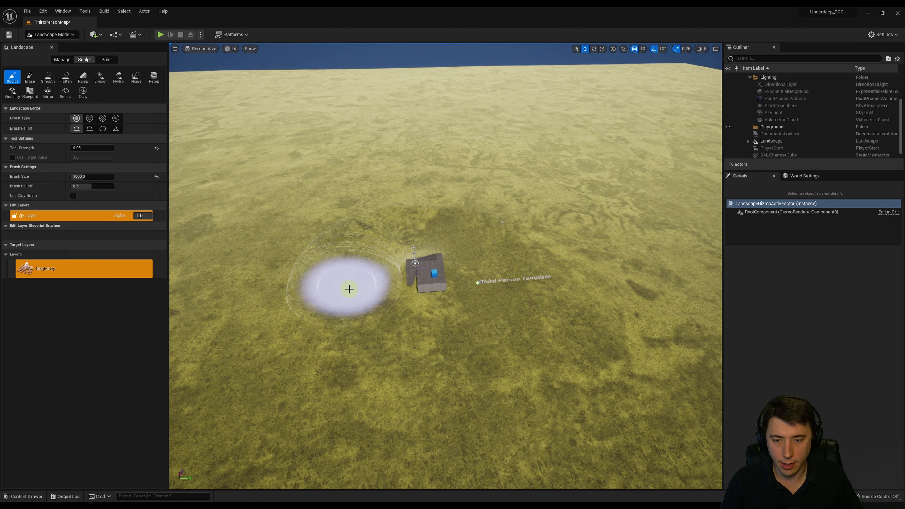
mouse_move(497, 210)
right_down()
mouse_move(487, 123)
mouse_move(488, 293)
mouse_move(238, 252)
mouse_move(328, 237)
mouse_move(424, 281)
mouse_move(398, 295)
mouse_move(445, 287)
mouse_move(439, 267)
mouse_move(343, 257)
mouse_move(384, 181)
mouse_move(359, 202)
mouse_move(368, 284)
right_up()
key(w)
key(s)
key(s)
key(w)
key(w)
key(s)
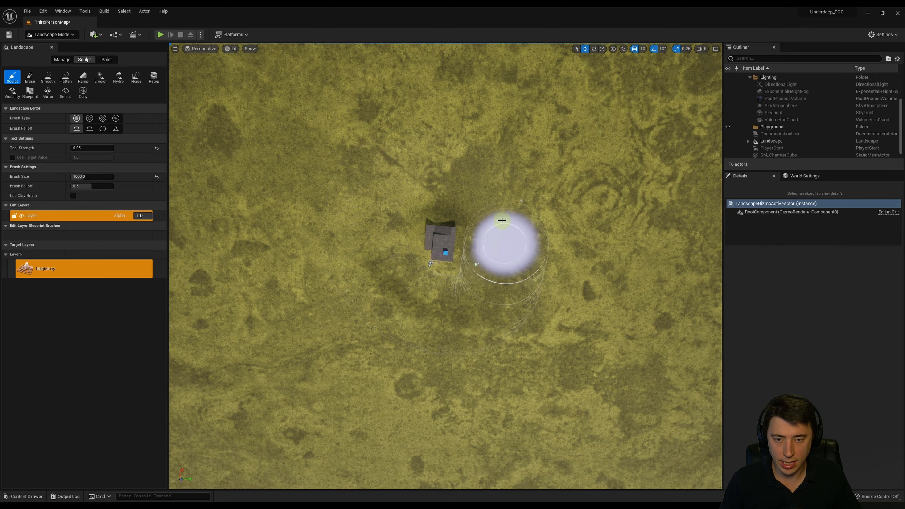
key(w)
mouse_move(383, 203)
right_down()
mouse_move(314, 207)
mouse_move(418, 115)
mouse_move(445, 107)
mouse_move(463, 143)
right_up()
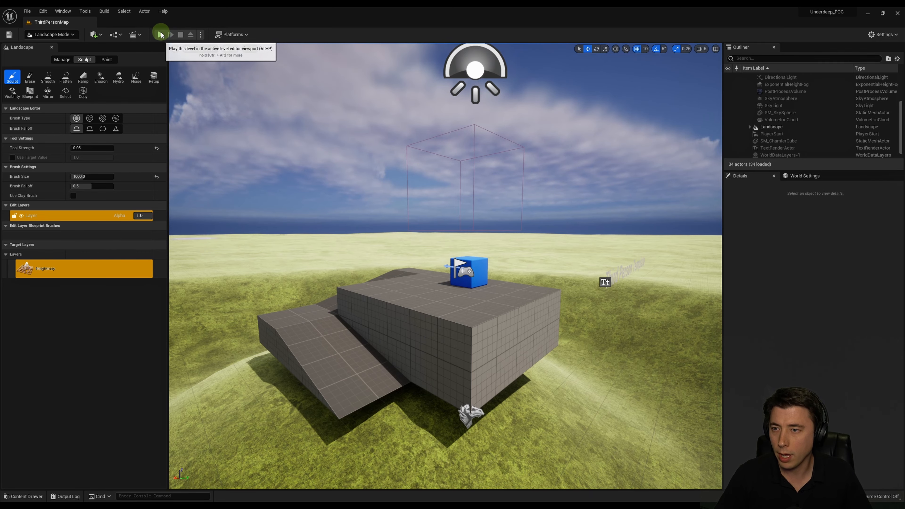
Step: Play the level, run the character around the block to check the surrounding raised terrain, and stop playing
click(161, 35)
key(w)
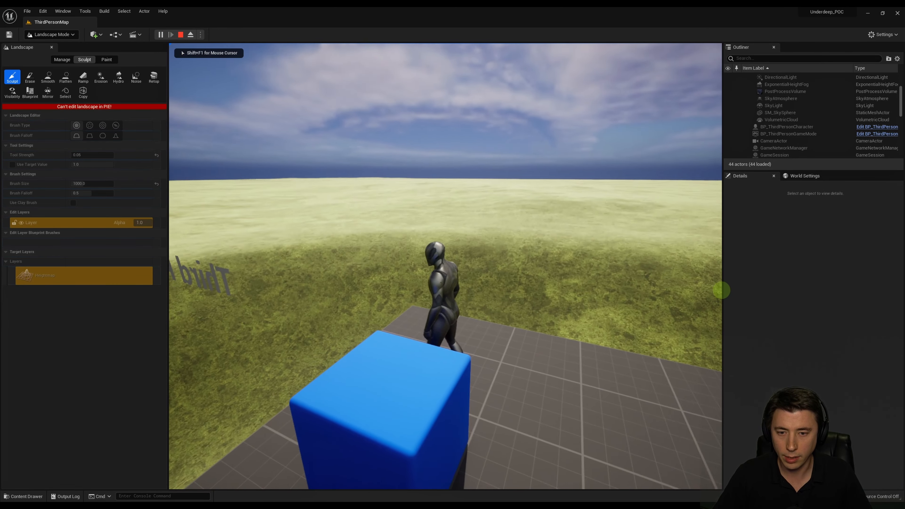
key(w)
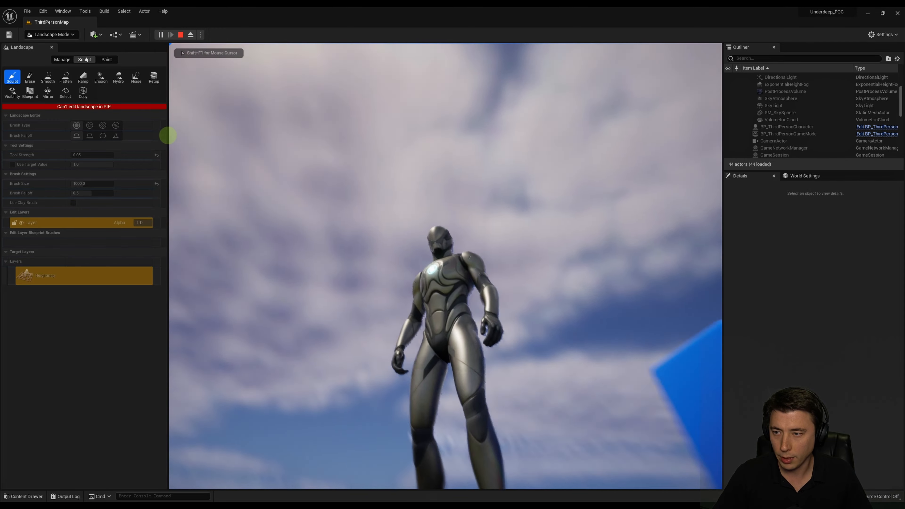
key(w)
key(space)
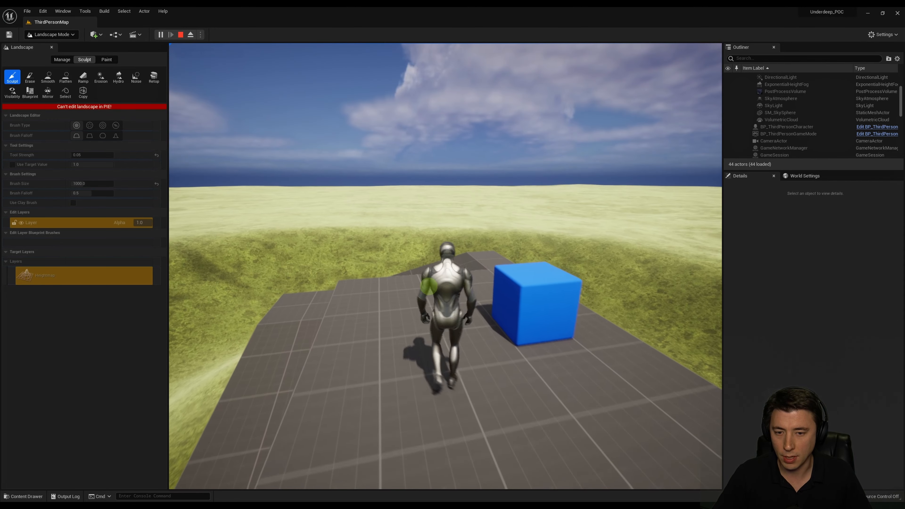
key(w)
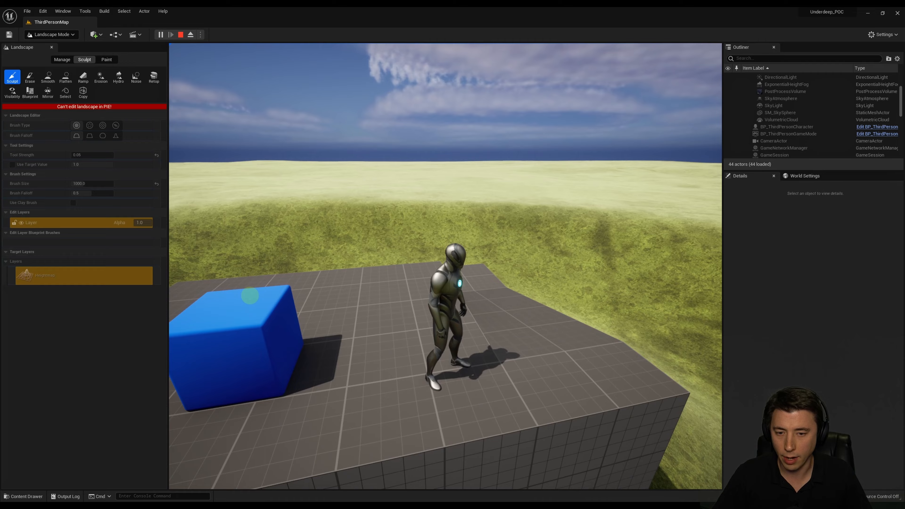
key(w)
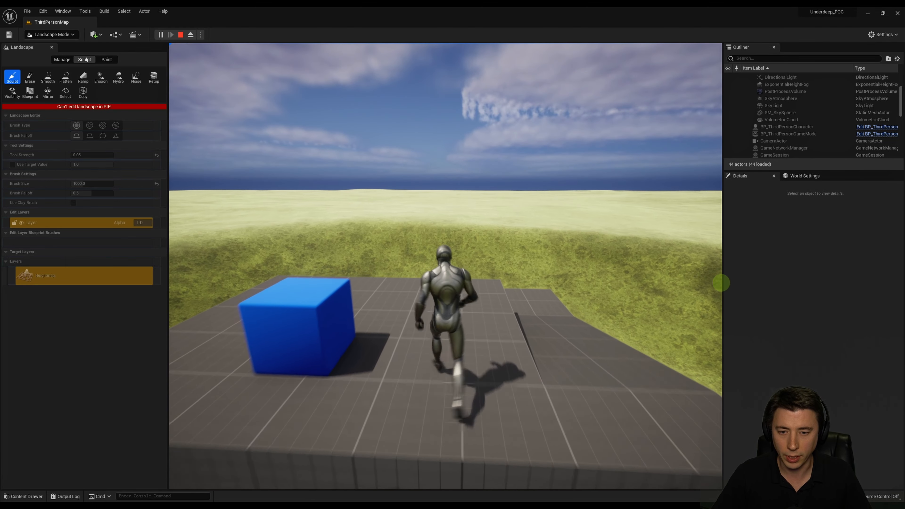
key(Escape)
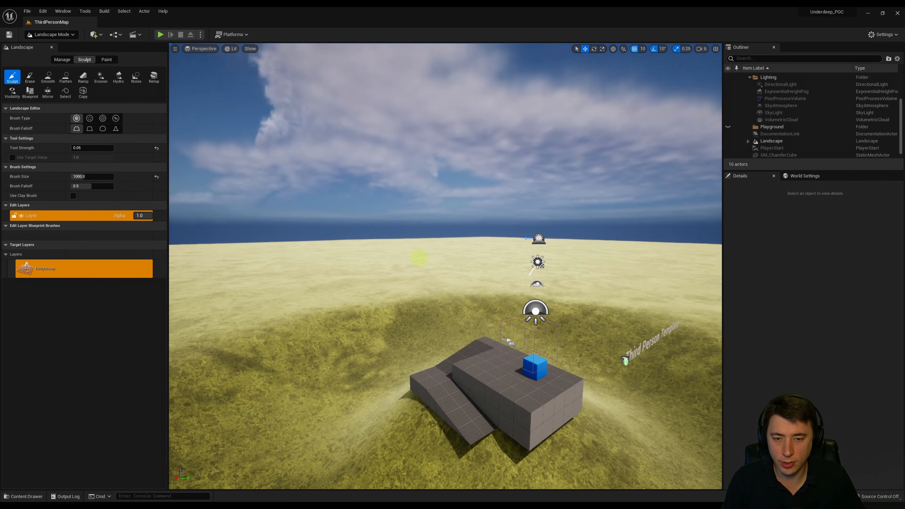
Step: Set the Sculpt tool's strength to 0.8 and its brush size to 400
mouse_move(419, 258)
right_down()
mouse_move(344, 283)
mouse_move(357, 298)
mouse_move(310, 273)
mouse_move(412, 265)
mouse_move(419, 302)
mouse_move(463, 324)
mouse_move(453, 304)
right_up()
key(s)
key(w)
key(s)
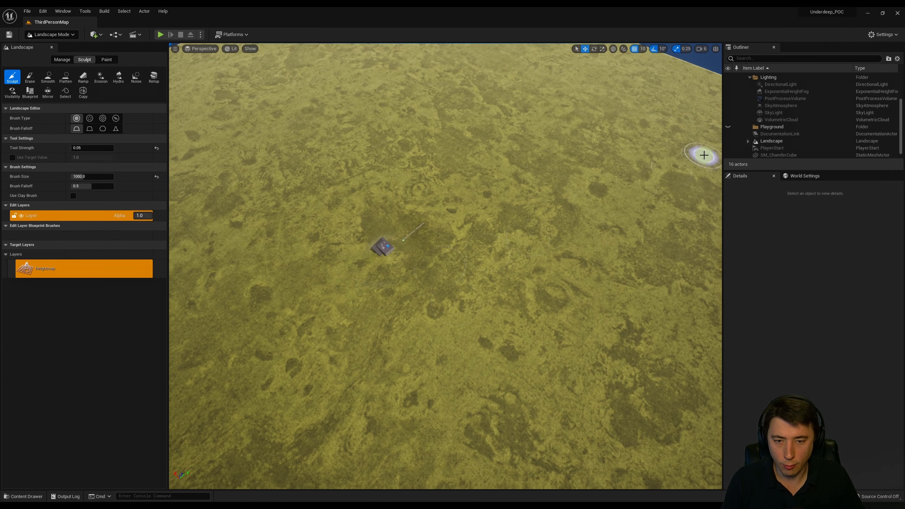
mouse_move(391, 220)
right_down()
mouse_move(328, 200)
mouse_move(287, 206)
right_up()
key(w)
key(s)
click(86, 148)
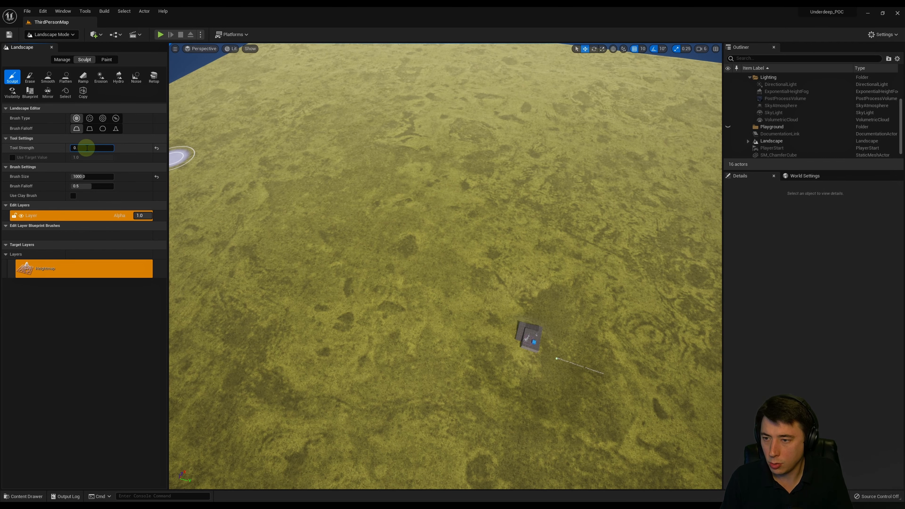
key(Tab)
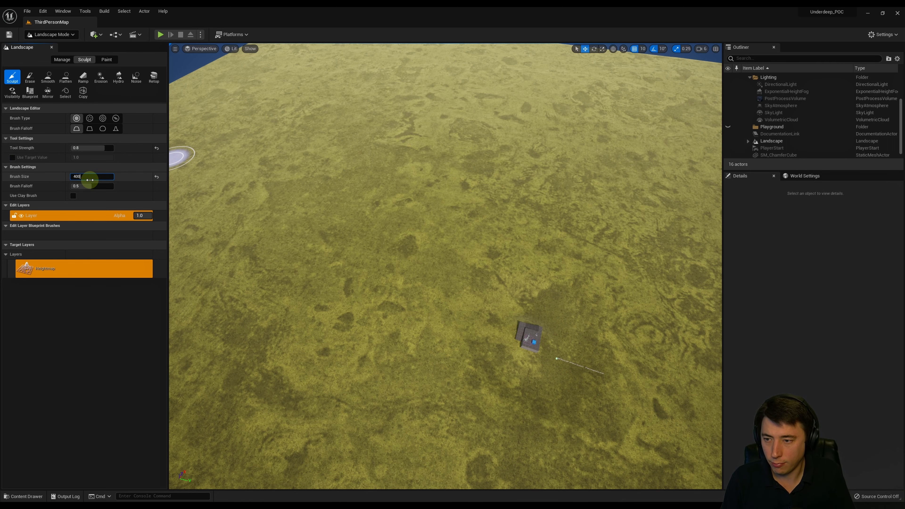
key(Tab)
Step: Try sculpting a narrow winding ridge from the landscape's corner toward the central block, and undo it
mouse_move(384, 162)
right_down()
mouse_move(422, 146)
mouse_move(471, 162)
right_up()
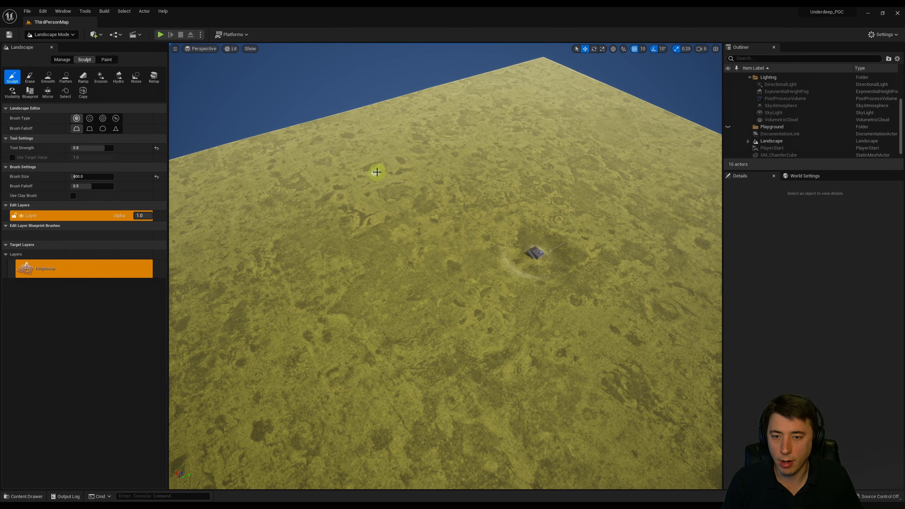
right_drag(376, 173, 347, 178)
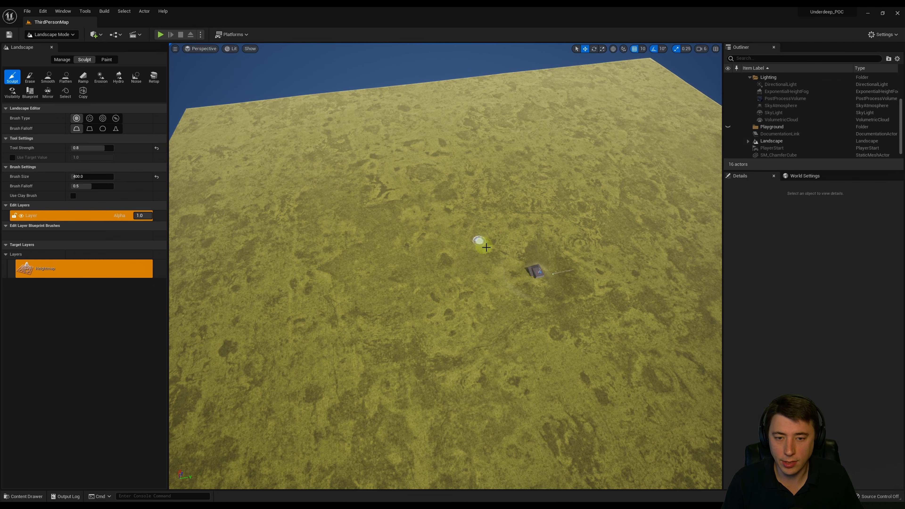
mouse_move(510, 247)
right_down()
mouse_move(448, 216)
mouse_move(535, 244)
mouse_move(506, 242)
right_up()
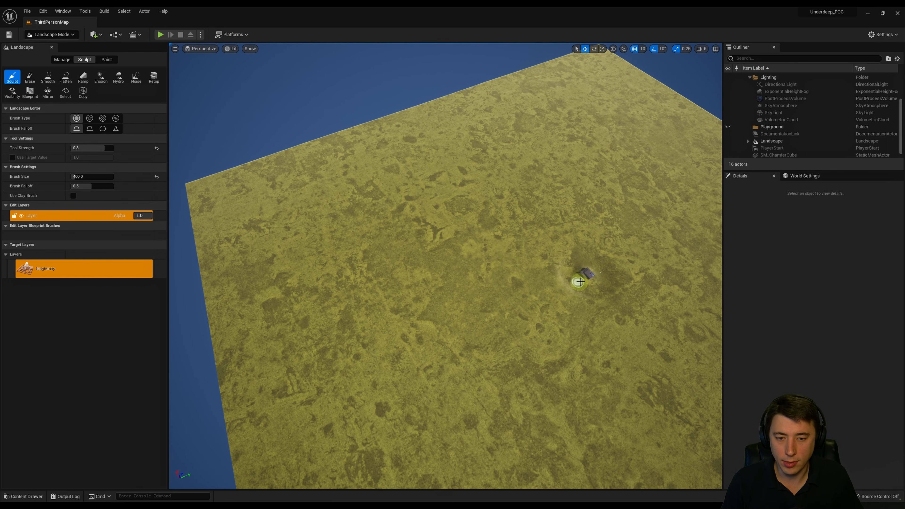
mouse_move(384, 232)
right_down()
mouse_move(396, 229)
mouse_move(339, 229)
mouse_move(430, 230)
right_up()
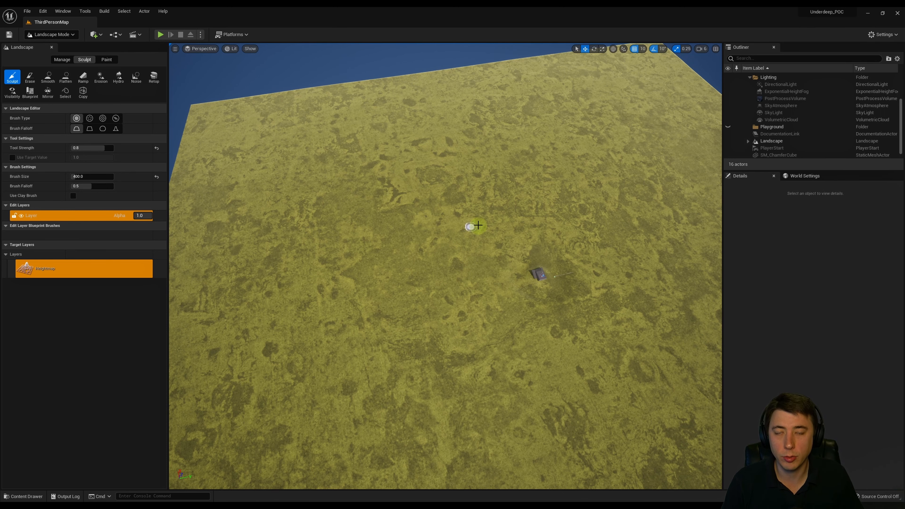
key(a)
mouse_move(230, 138)
right_down()
mouse_move(248, 118)
mouse_move(258, 125)
mouse_move(242, 136)
right_up()
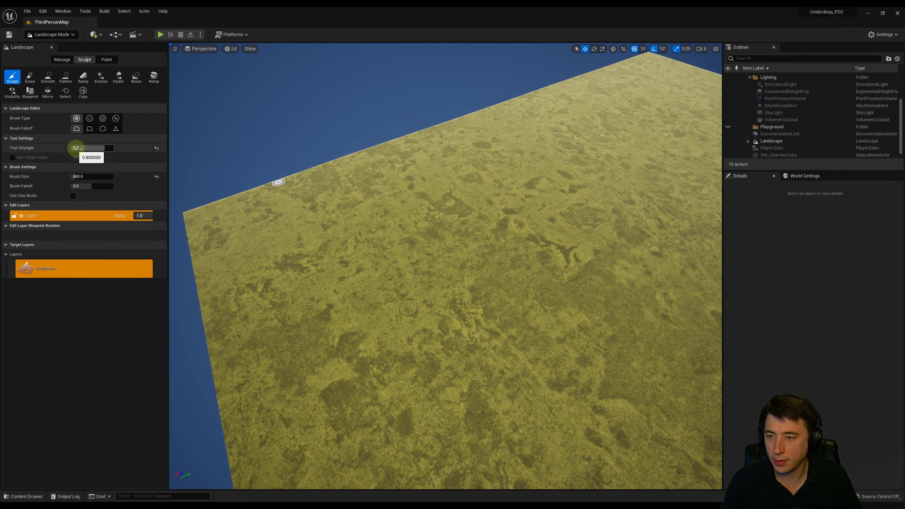
right_drag(260, 198, 314, 187)
key(a)
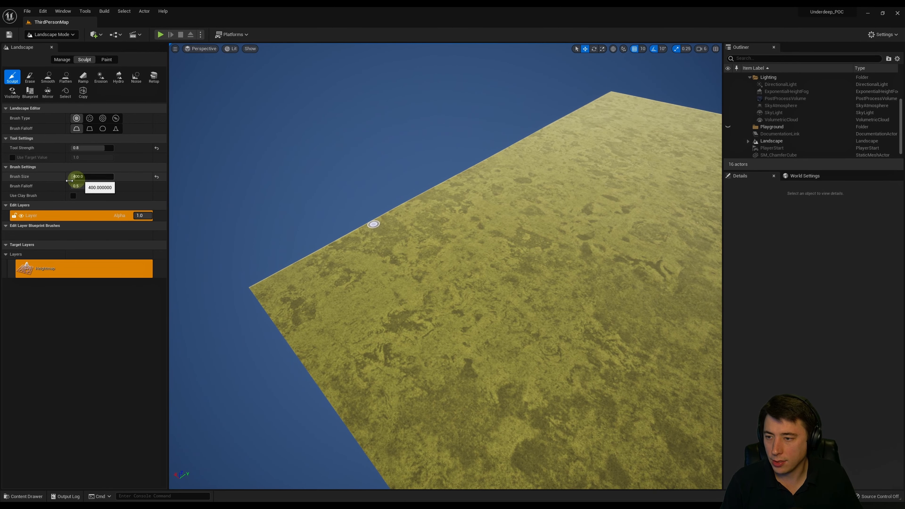
mouse_move(349, 251)
right_down()
mouse_move(334, 258)
mouse_move(361, 263)
right_up()
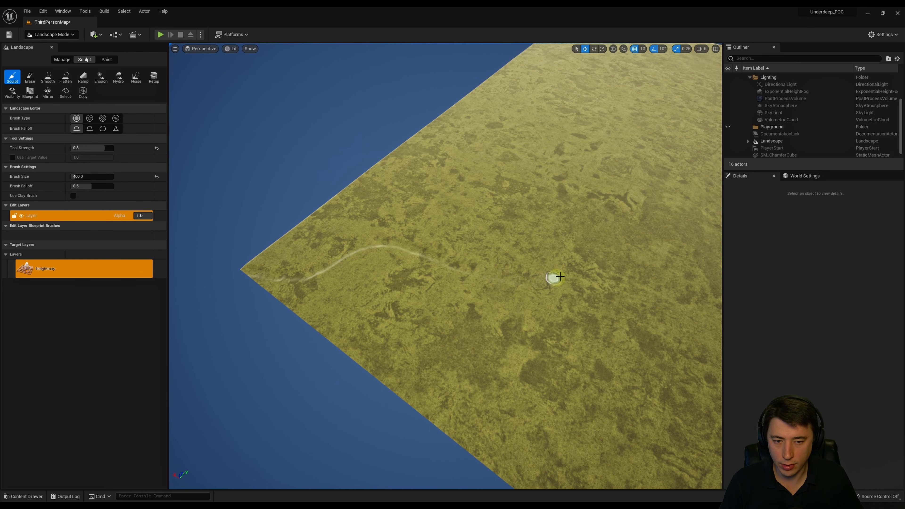
mouse_move(639, 214)
right_down()
mouse_move(626, 157)
mouse_move(642, 142)
mouse_move(639, 152)
right_up()
key(ctrl+z)
Step: Sculpt a continuous winding ridge from one corner of the landscape to the raised terrain around the central block
right_drag(506, 170, 505, 205)
key(s)
key(s)
key(w)
key(s)
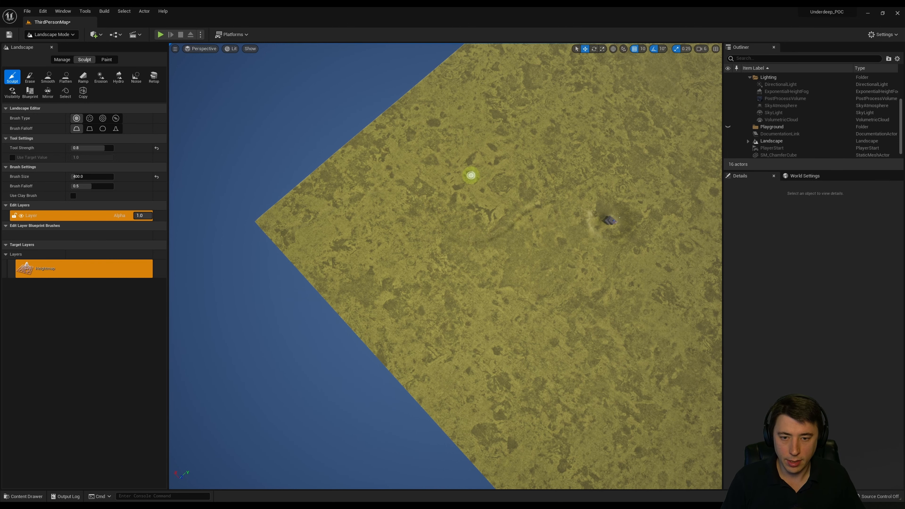
key(w)
mouse_move(471, 175)
right_down()
mouse_move(378, 121)
mouse_move(357, 123)
mouse_move(531, 226)
right_up()
mouse_move(441, 197)
right_down()
mouse_move(438, 168)
mouse_move(649, 127)
mouse_move(652, 156)
mouse_move(628, 178)
mouse_move(431, 187)
right_up()
key(w)
key(s)
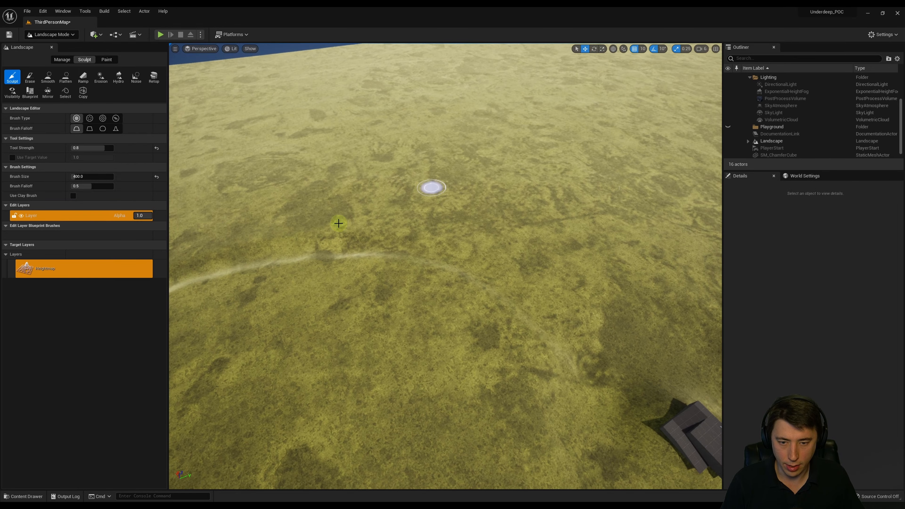
key(s)
mouse_move(338, 223)
right_down()
mouse_move(460, 255)
mouse_move(372, 246)
mouse_move(358, 283)
right_up()
key(d)
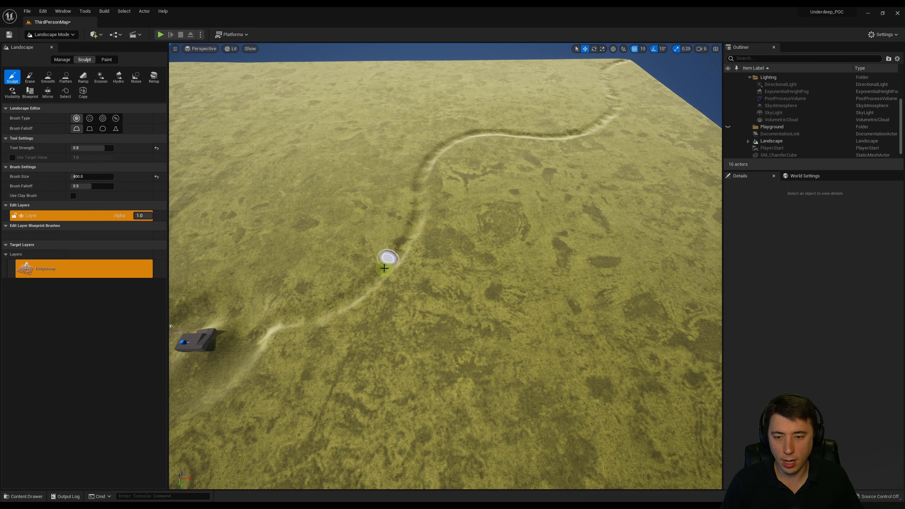
Step: Sculpt continuous winding paths from the remaining corners of the landscape to the raised terrain around the central block
mouse_move(262, 242)
right_down()
mouse_move(293, 242)
mouse_move(237, 239)
mouse_move(243, 170)
mouse_move(115, 242)
mouse_move(100, 242)
mouse_move(98, 223)
mouse_move(105, 283)
mouse_move(103, 224)
mouse_move(103, 257)
right_up()
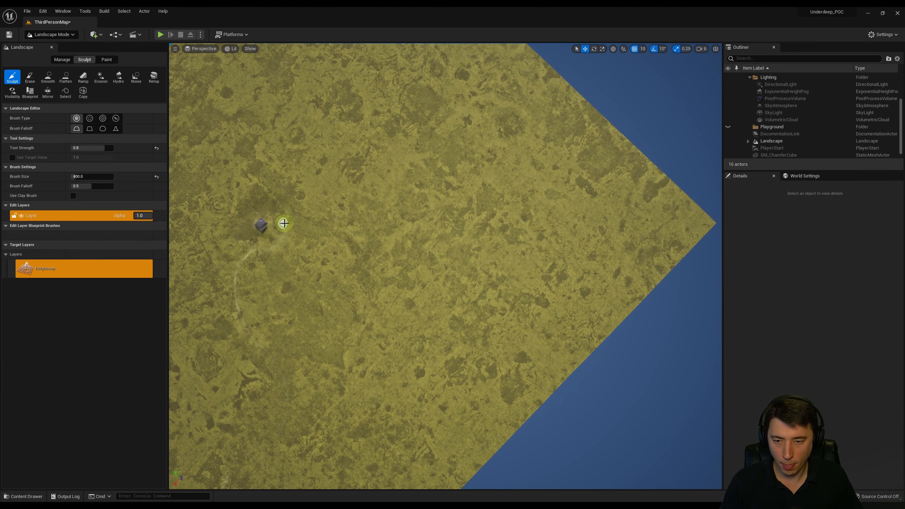
mouse_move(599, 205)
right_down()
mouse_move(347, 144)
mouse_move(308, 208)
right_up()
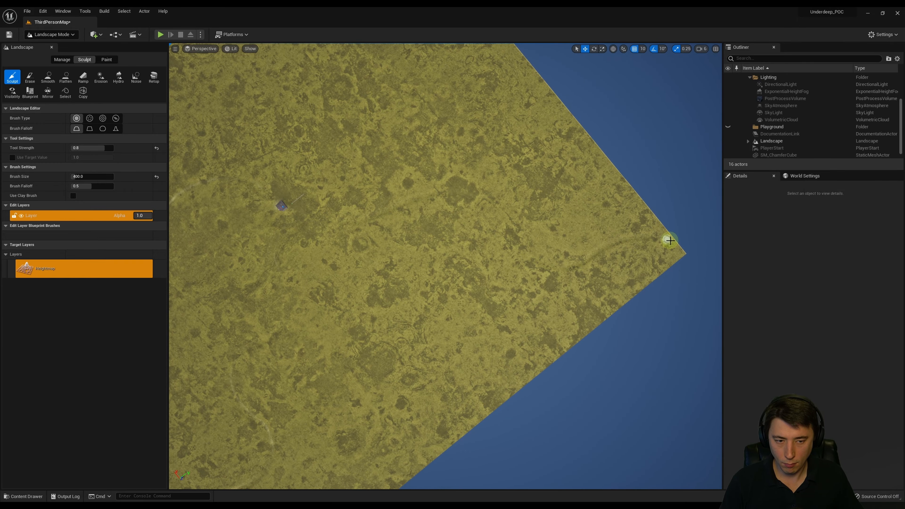
mouse_move(464, 163)
right_down()
mouse_move(271, 99)
mouse_move(257, 118)
mouse_move(349, 223)
right_up()
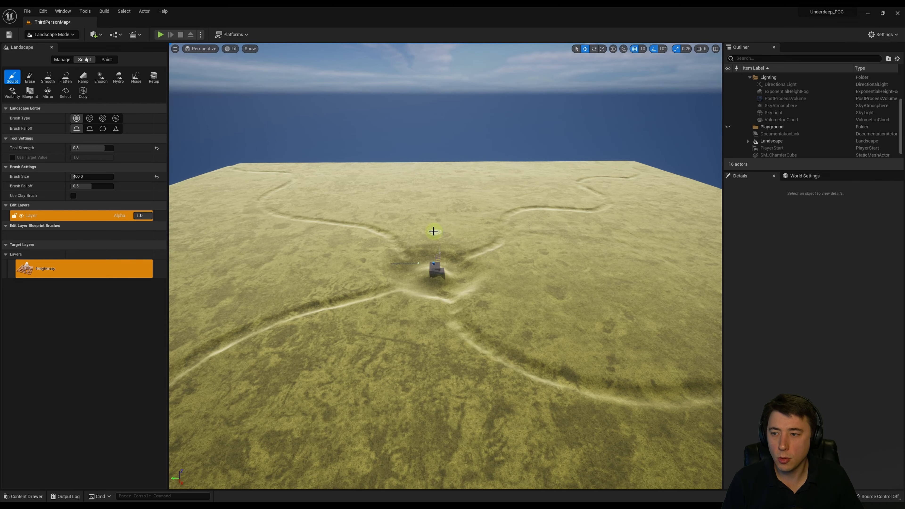
right_drag(415, 213, 405, 223)
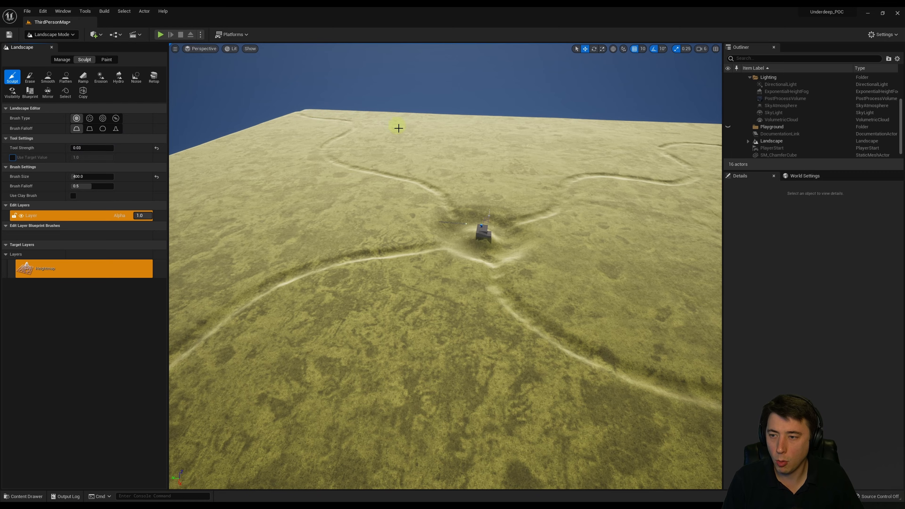
Step: Set the Sculpt tool's strength to 0.3 and rework the winding paths along their length out to the landscape's corners
click(94, 147)
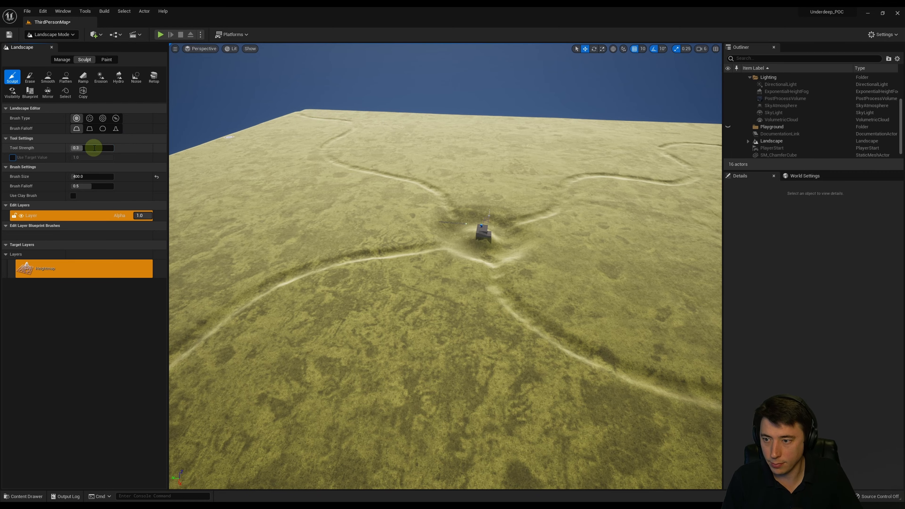
right_drag(402, 200, 53, 171)
key(w)
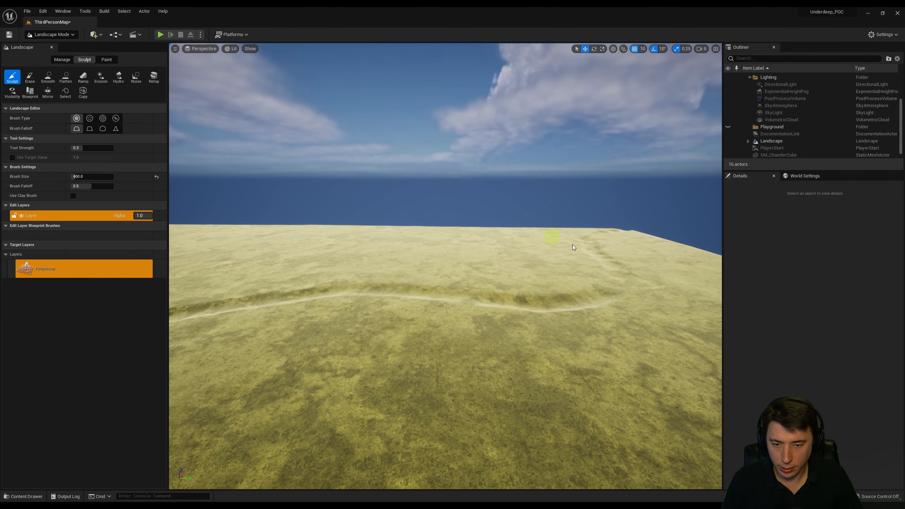
key(w)
mouse_move(600, 259)
right_down()
mouse_move(495, 252)
mouse_move(438, 296)
right_up()
key(w)
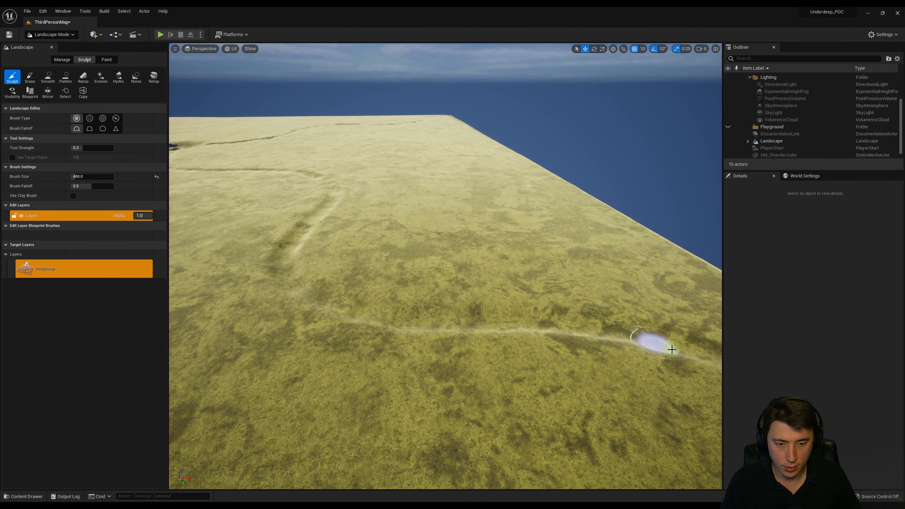
mouse_move(460, 321)
right_down()
mouse_move(398, 216)
mouse_move(410, 206)
mouse_move(236, 238)
mouse_move(263, 227)
mouse_move(297, 257)
mouse_move(511, 313)
right_up()
key(w)
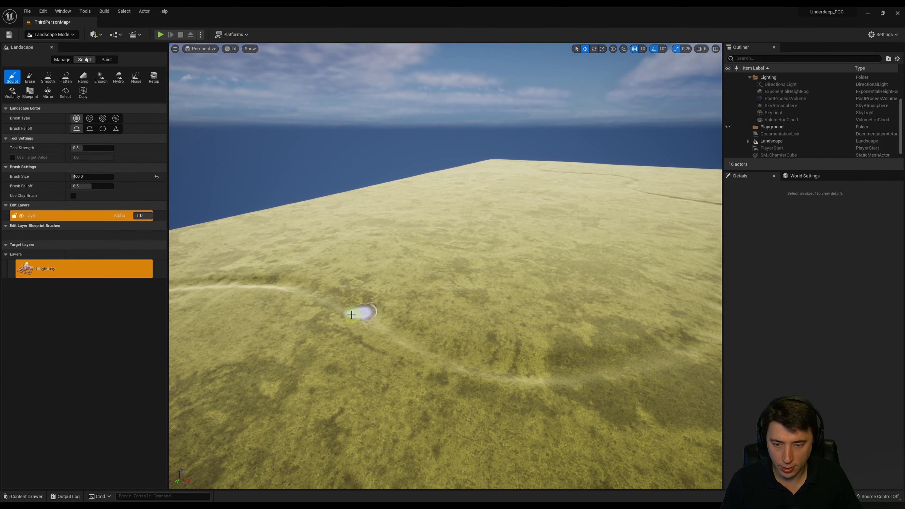
right_drag(529, 377, 412, 296)
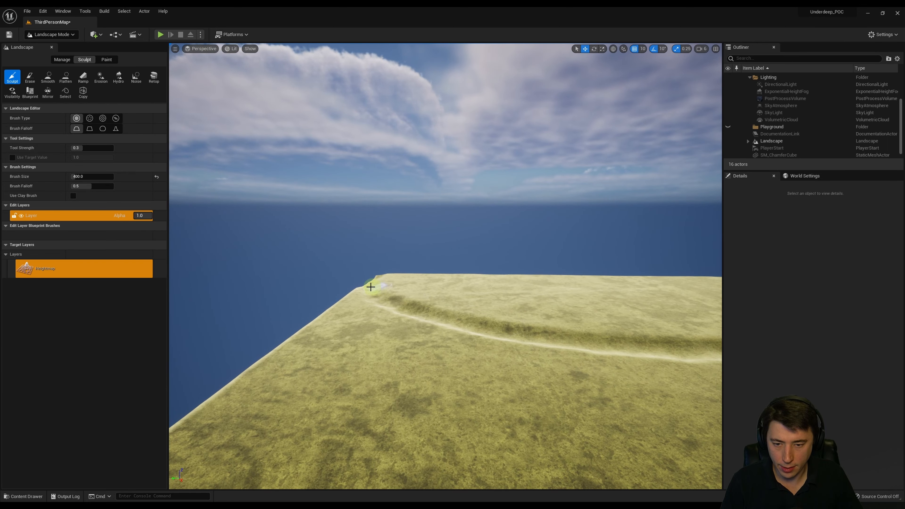
right_drag(500, 335, 417, 321)
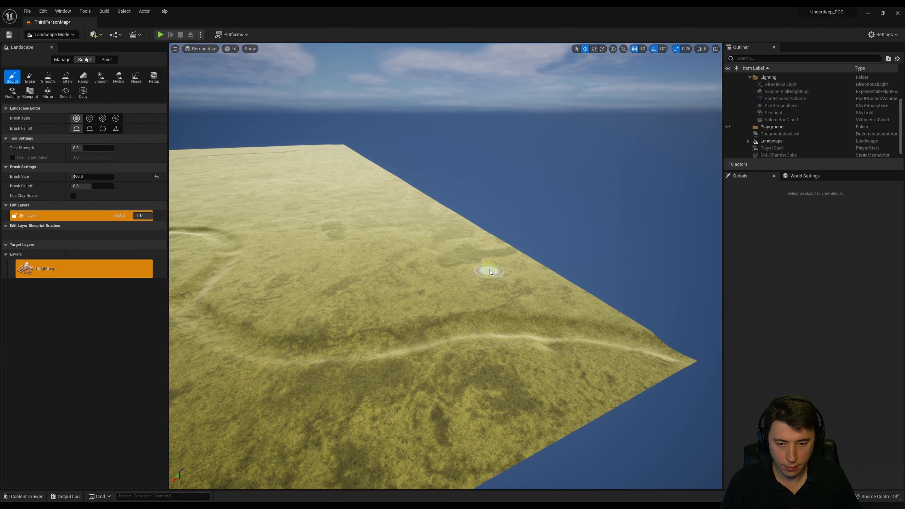
click(414, 333)
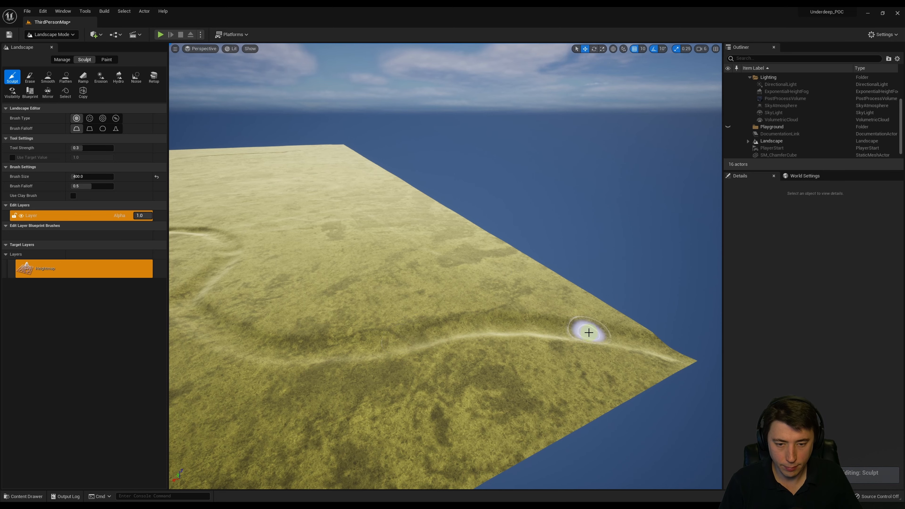
mouse_move(588, 332)
right_down()
mouse_move(258, 192)
mouse_move(250, 158)
mouse_move(430, 271)
right_up()
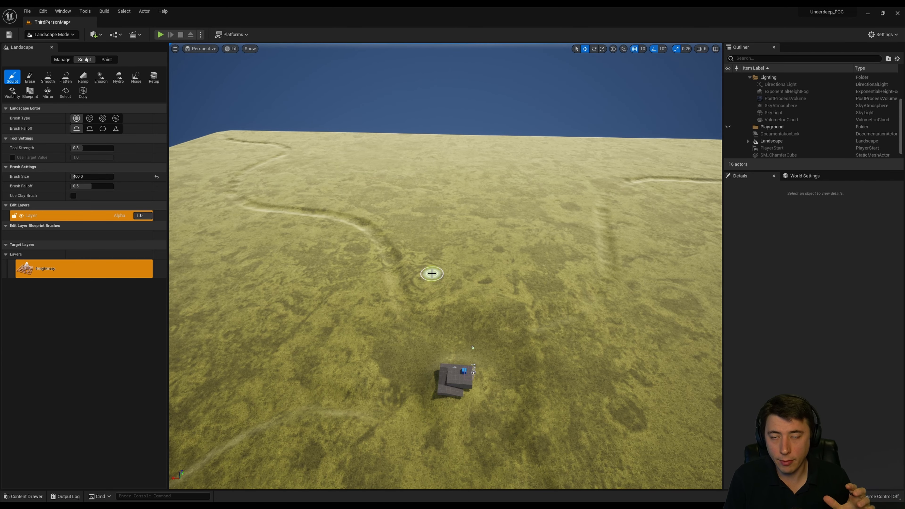
Step: Examine the sculpted terrain around the central block and the winding paths running out to each corner
mouse_move(432, 273)
right_down()
mouse_move(545, 293)
mouse_move(441, 310)
mouse_move(441, 281)
mouse_move(520, 251)
right_up()
key(w)
right_drag(418, 262, 198, 275)
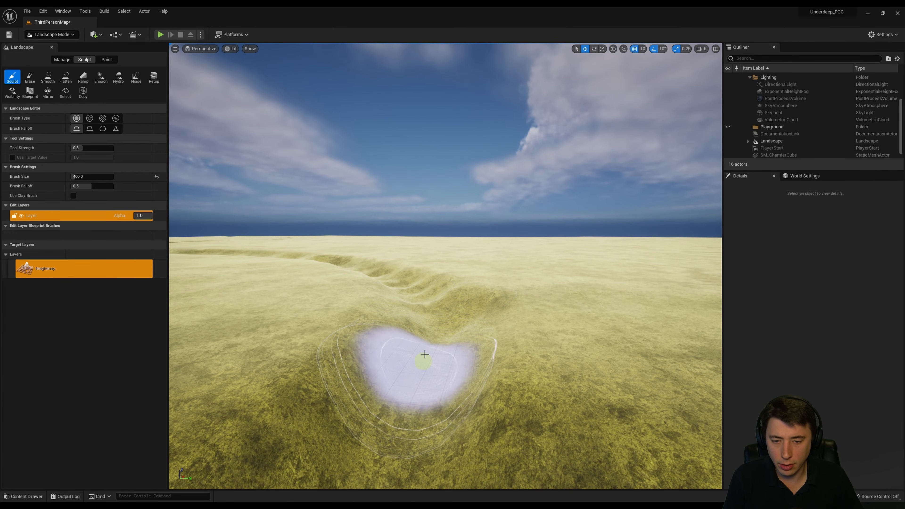
right_drag(425, 354, 308, 326)
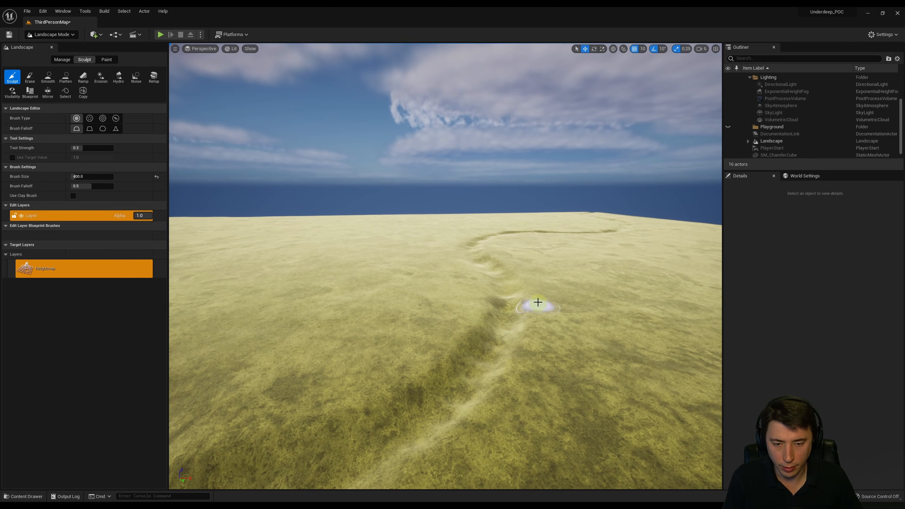
mouse_move(497, 291)
right_down()
mouse_move(237, 283)
mouse_move(153, 305)
right_up()
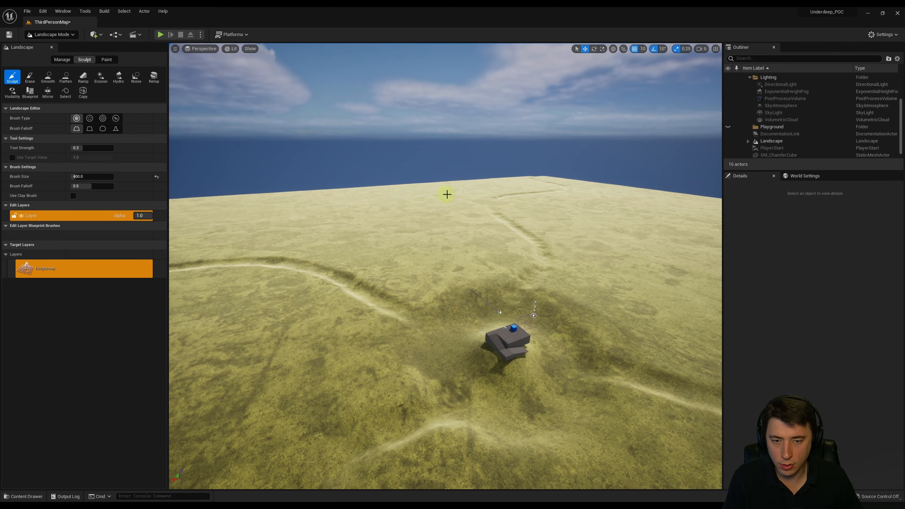
mouse_move(447, 194)
right_down()
mouse_move(434, 168)
mouse_move(421, 215)
mouse_move(449, 196)
right_up()
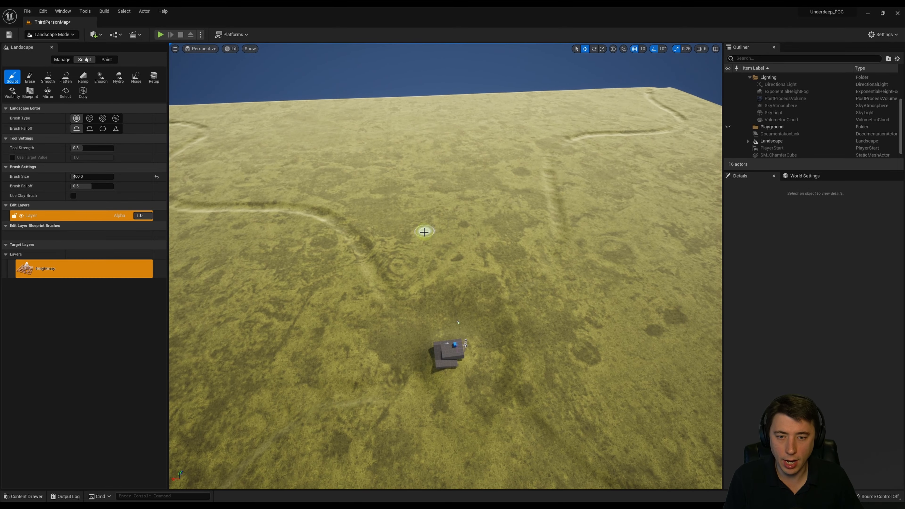
mouse_move(424, 232)
right_down()
mouse_move(556, 228)
mouse_move(331, 230)
right_up()
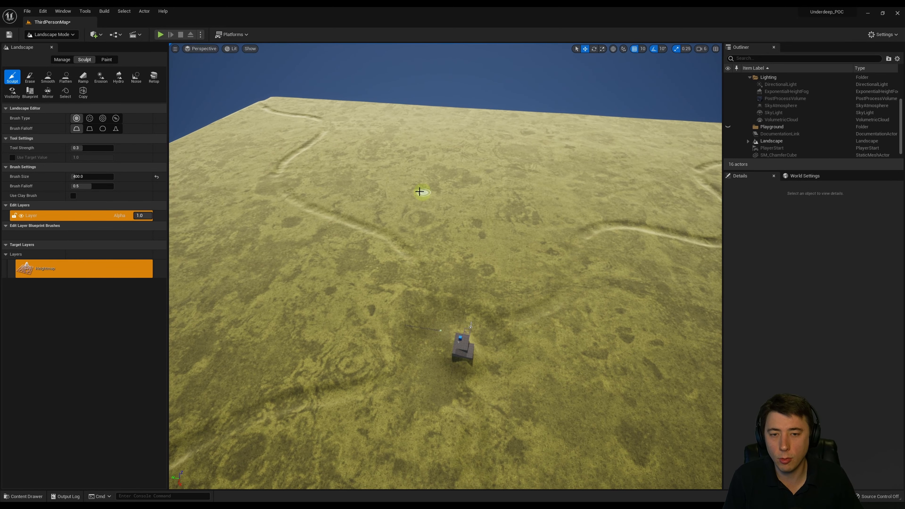
mouse_move(414, 187)
right_down()
mouse_move(515, 186)
mouse_move(190, 219)
right_up()
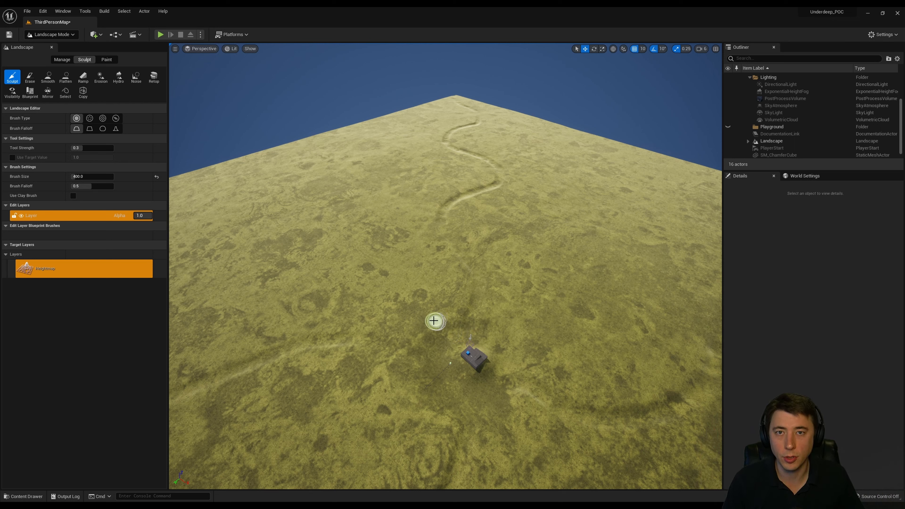
Step: Switch the editor to Select mode and open Quixel Bridge
click(71, 35)
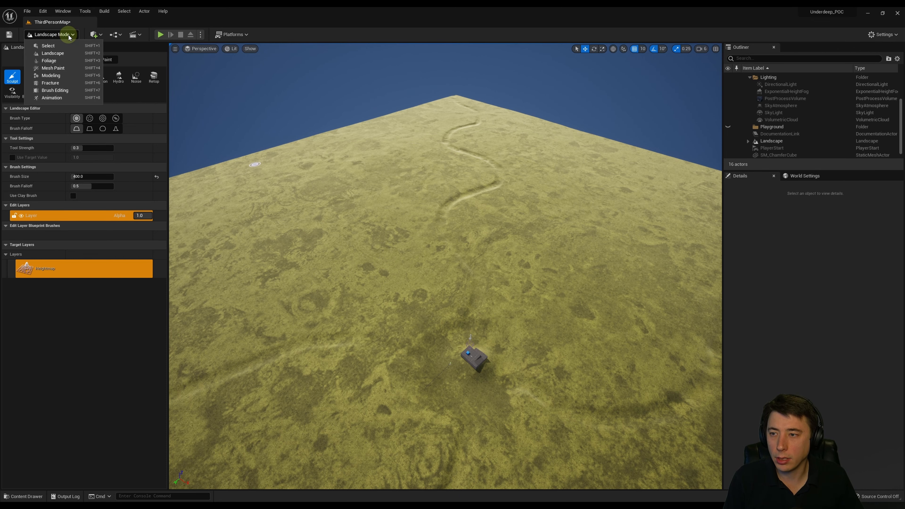
click(49, 47)
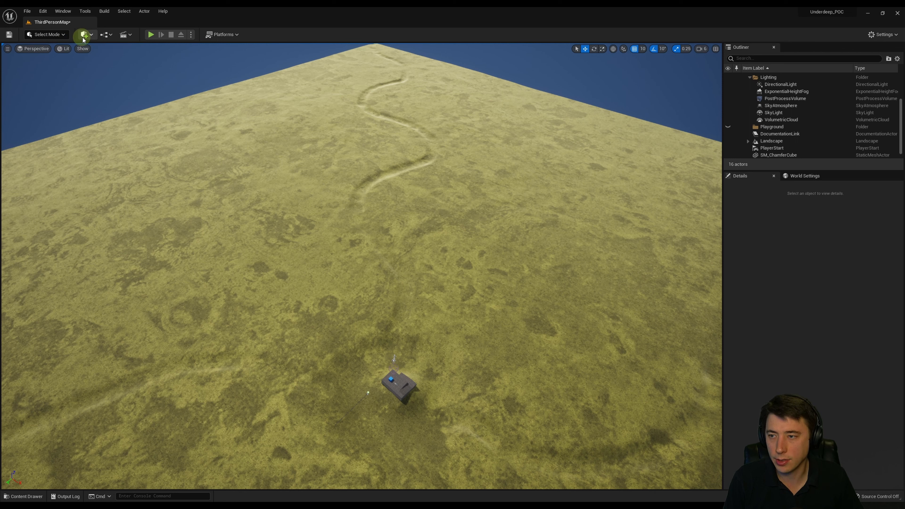
click(92, 37)
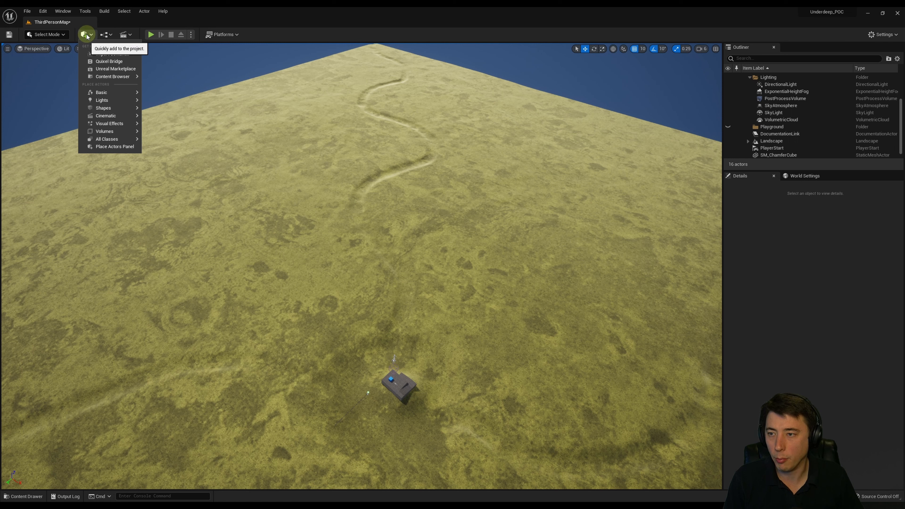
click(113, 62)
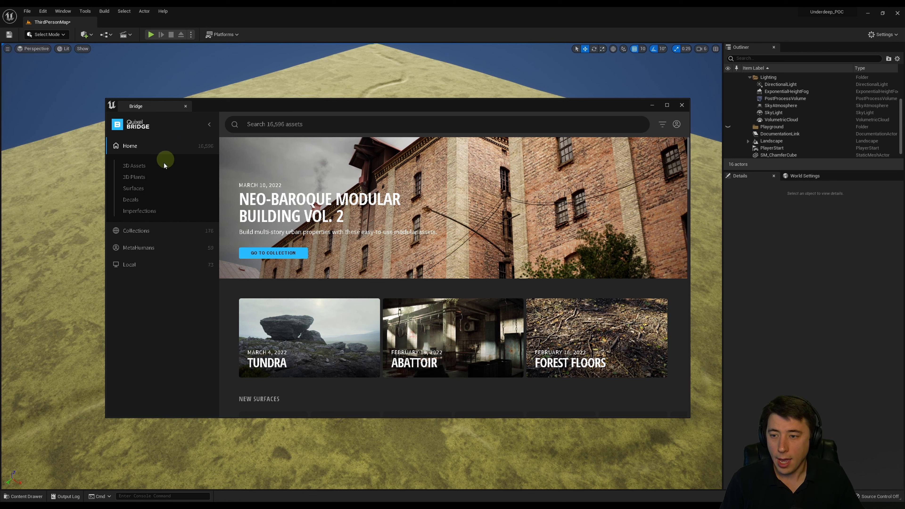
Step: Browse Bridge's 3D Assets and 3D Plants, show the Surfaces category, and open the account options
click(134, 165)
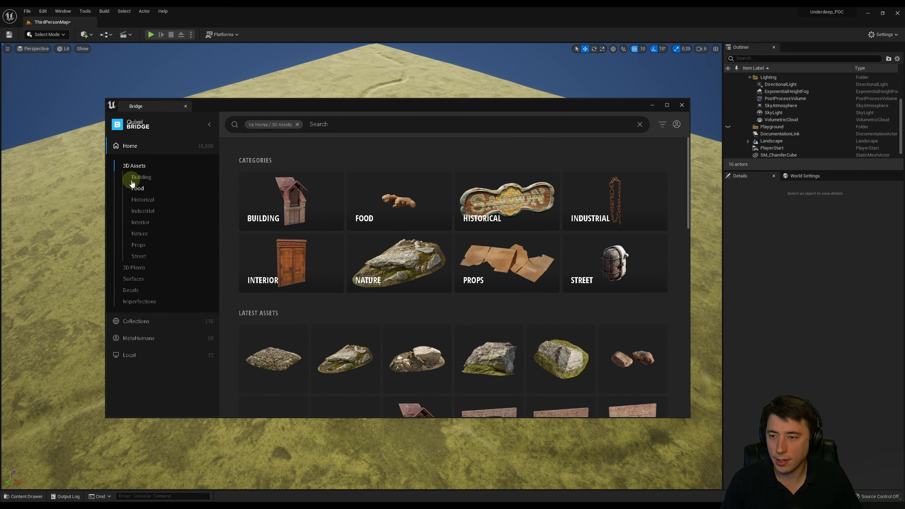
click(134, 267)
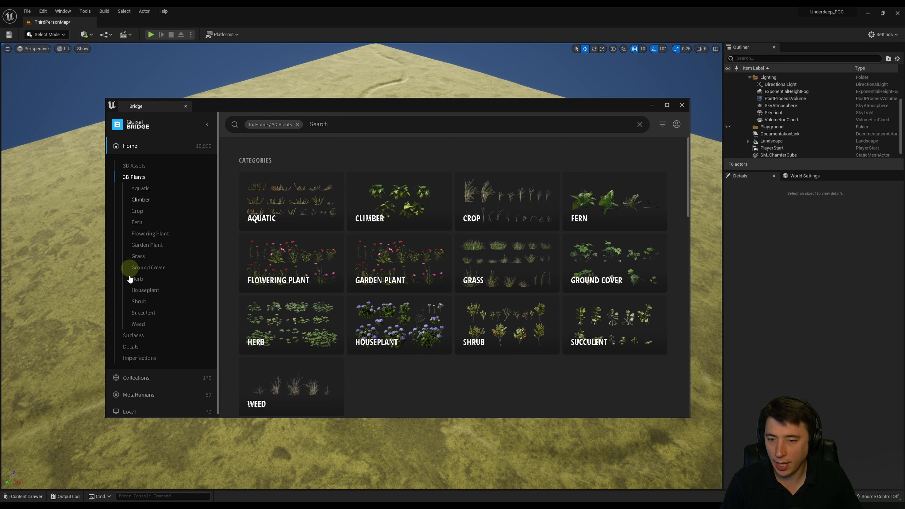
click(132, 336)
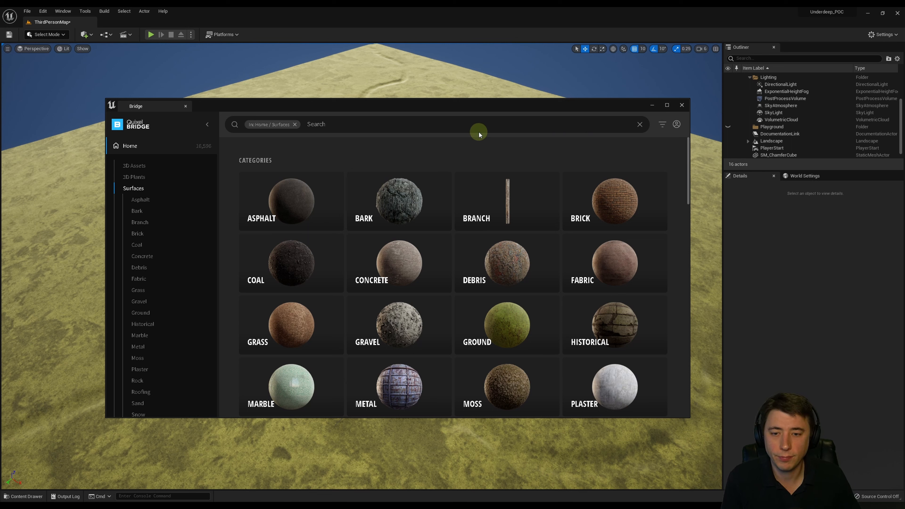
click(677, 125)
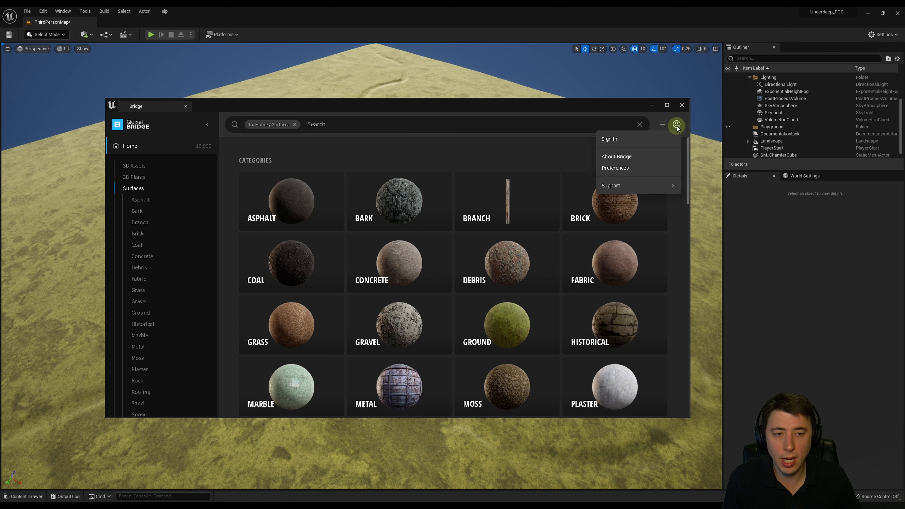
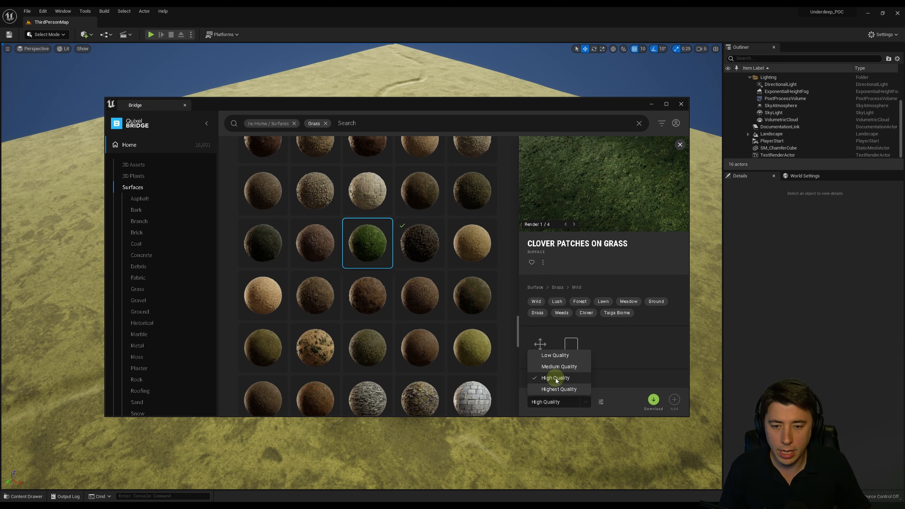
Step: Download the Clover Patches on Grass surface at High Quality and add it to the project
click(556, 402)
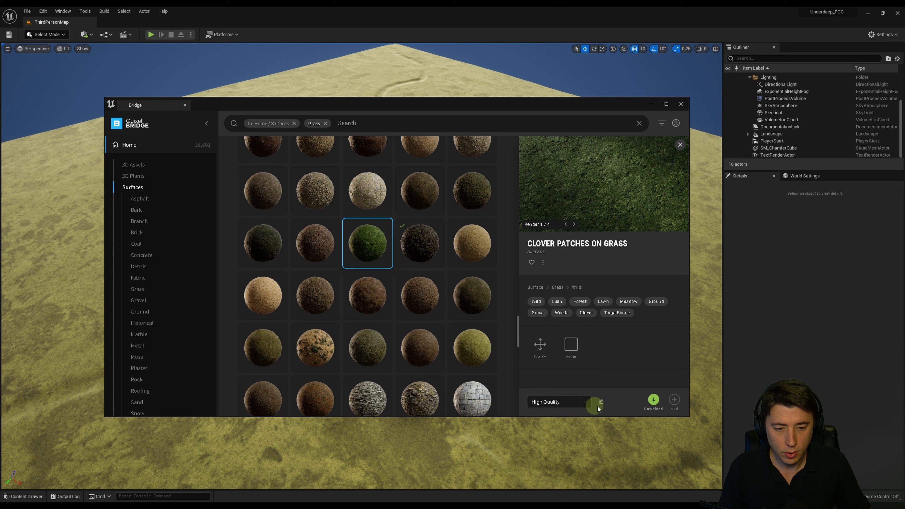
click(654, 403)
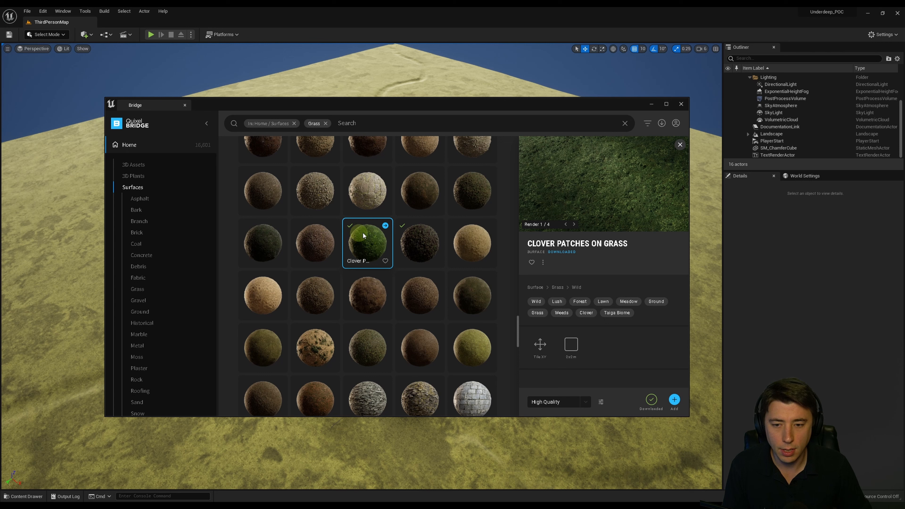
click(669, 402)
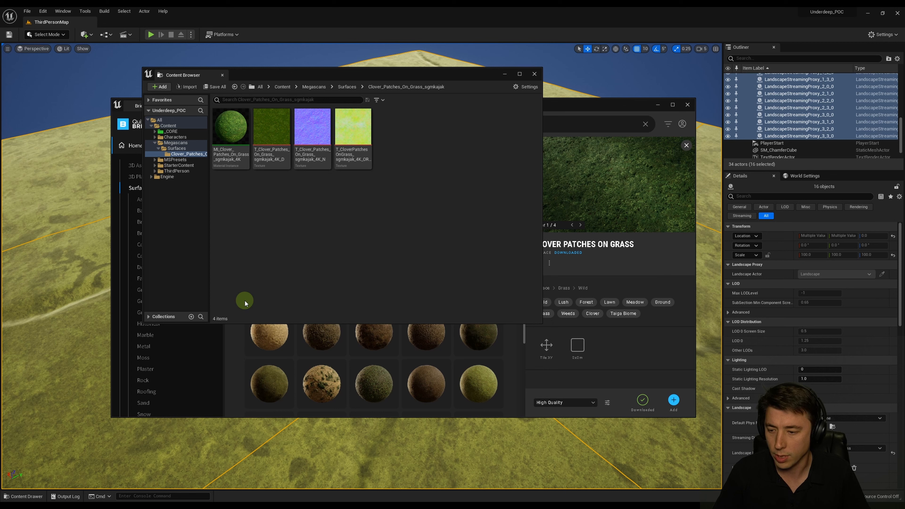
Step: Inspect the imported clover grass assets, show their folder in a new Content Browser, and close the floating browser window
click(352, 129)
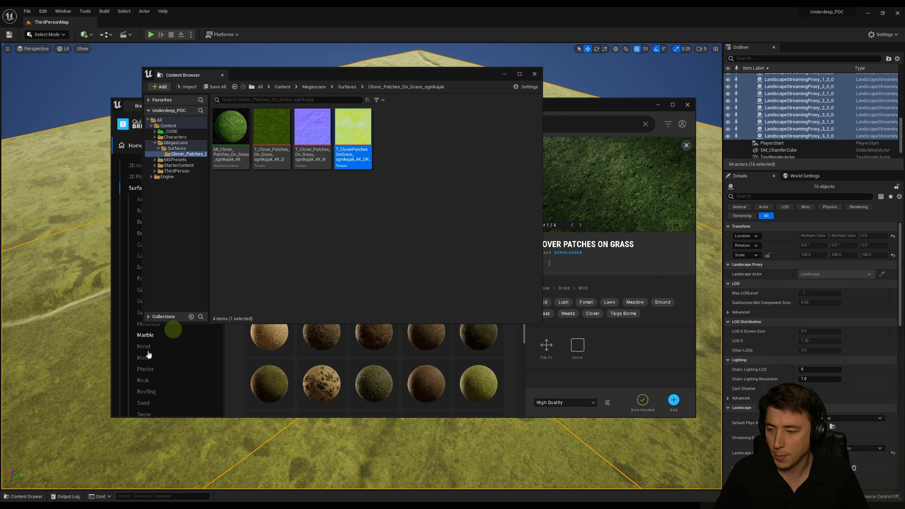
click(21, 496)
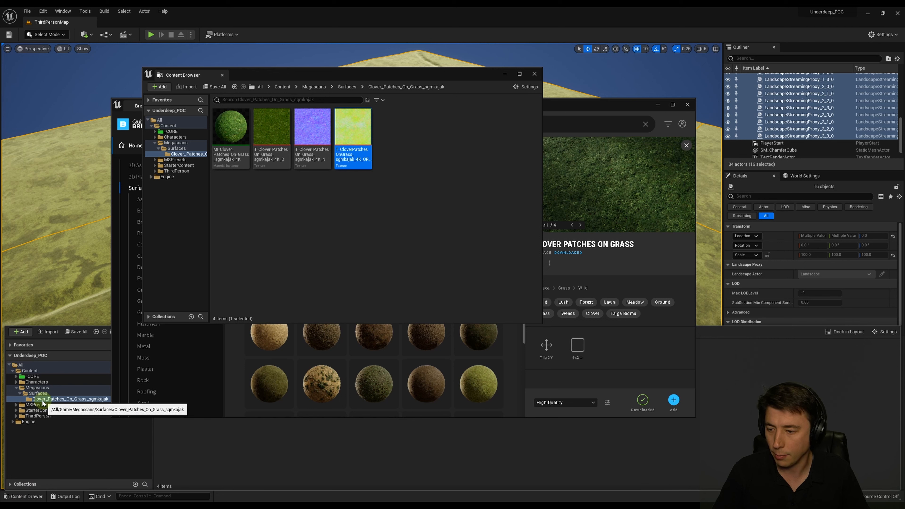
right_click(70, 398)
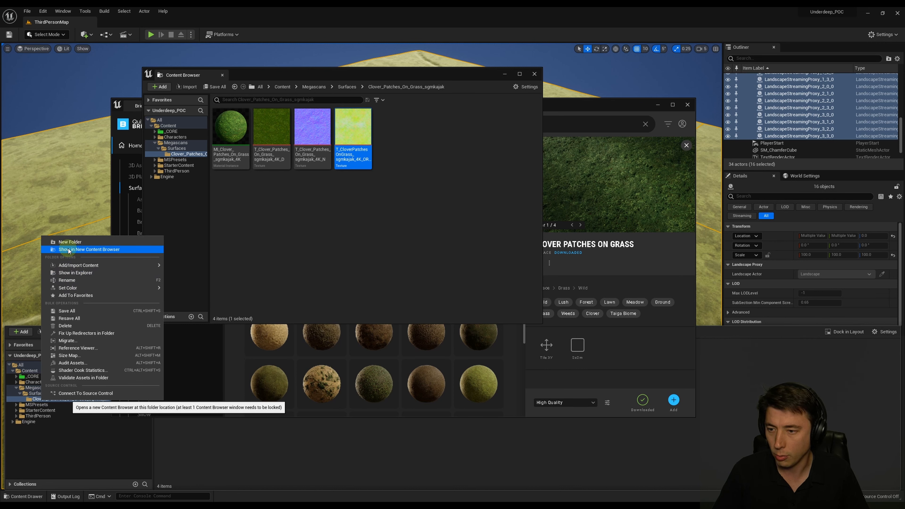
click(67, 249)
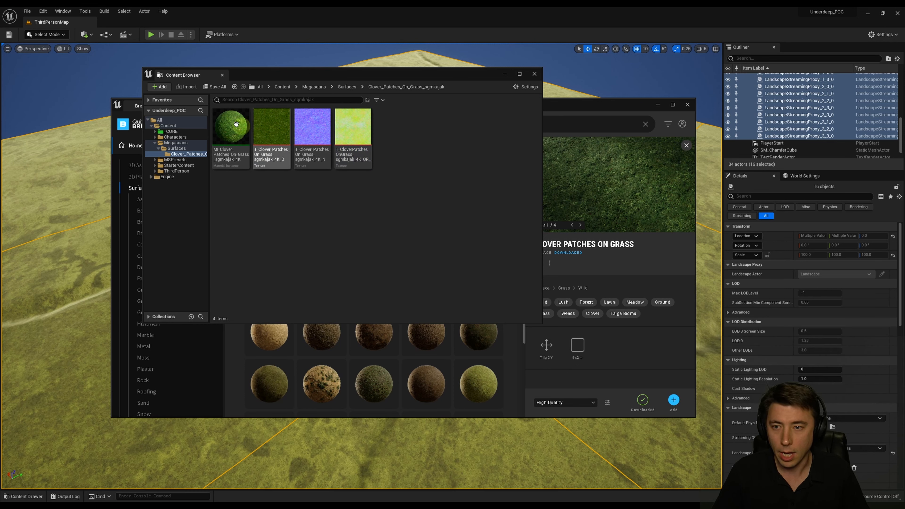
click(535, 74)
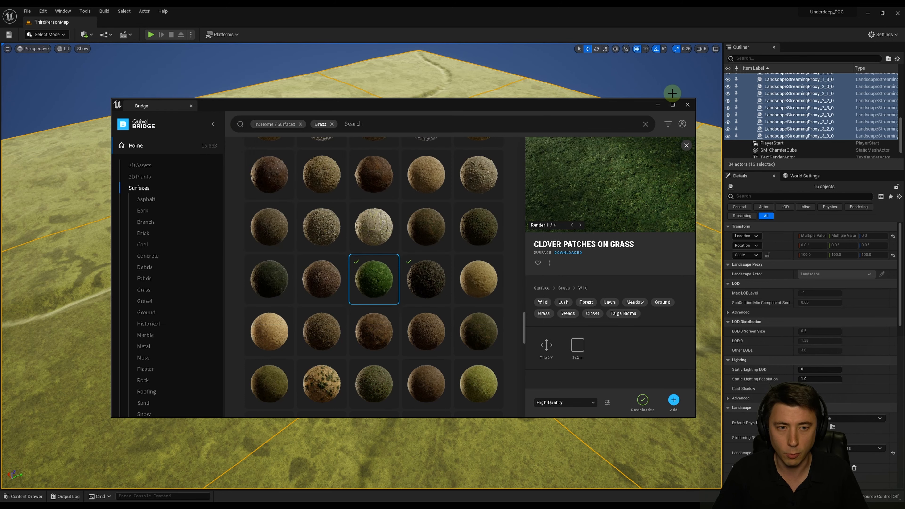
Step: Close Quixel Bridge and select the landscape streaming proxy LandscapeStreamingProxy_2_1_0 beside the central block
click(688, 105)
click(461, 231)
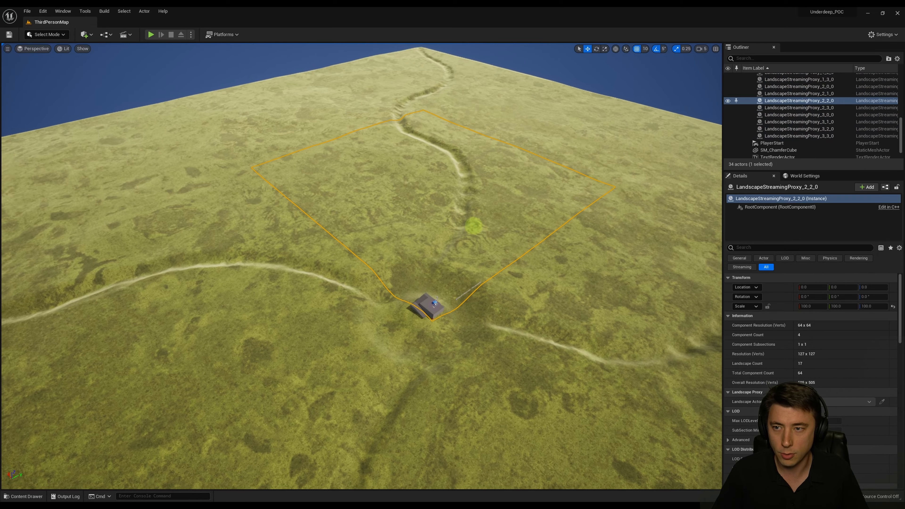
right_drag(474, 226, 479, 229)
key(w)
click(351, 246)
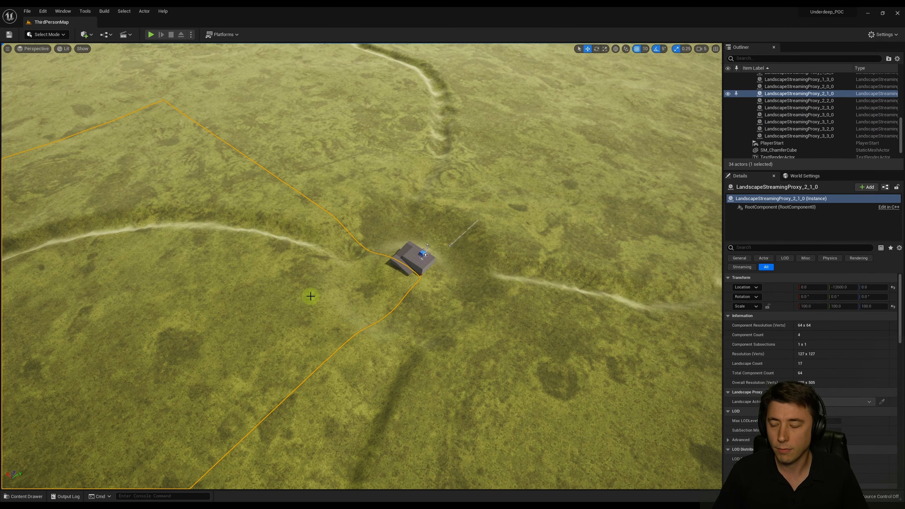
Step: Open the M_MS_Default_Material preset from the project's MSPresets folder and examine its material graph
click(24, 496)
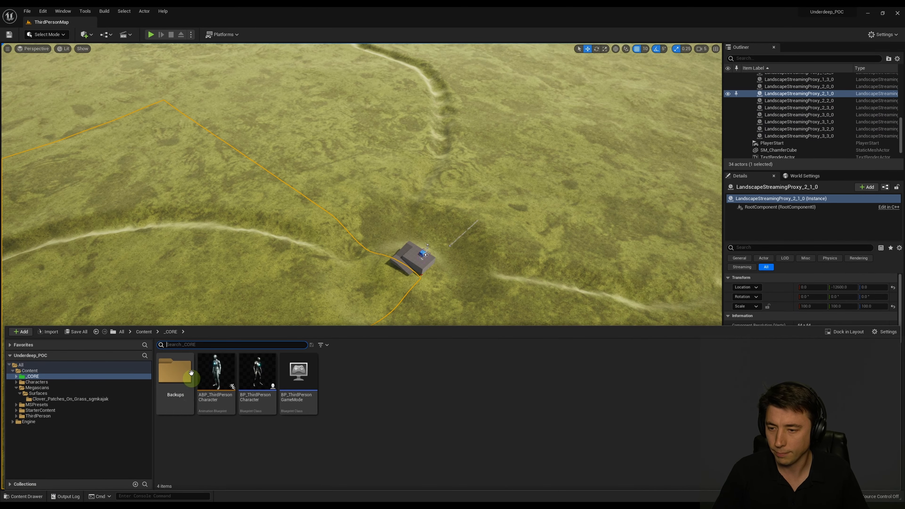
click(145, 331)
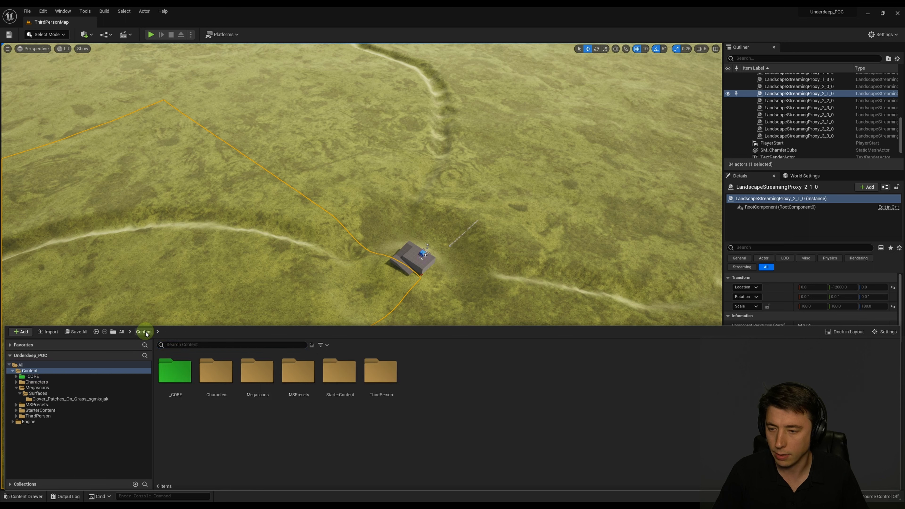
click(249, 399)
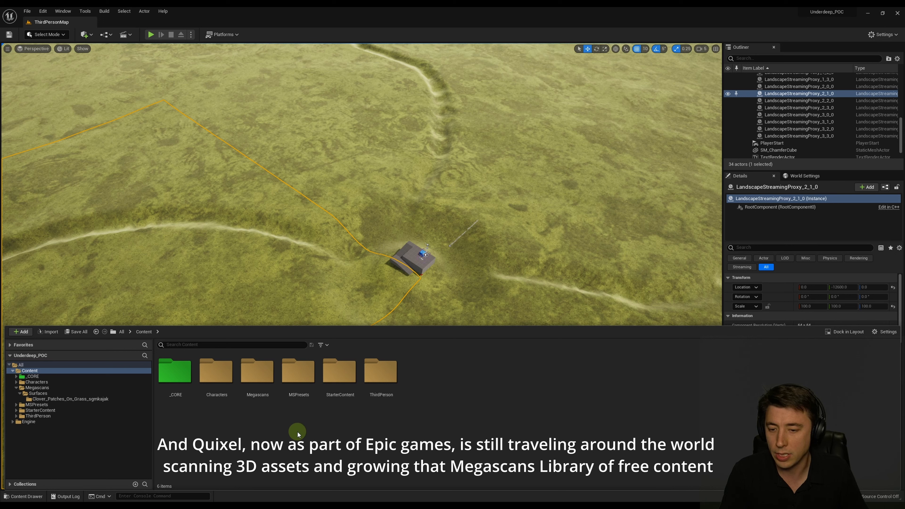
double_click(299, 379)
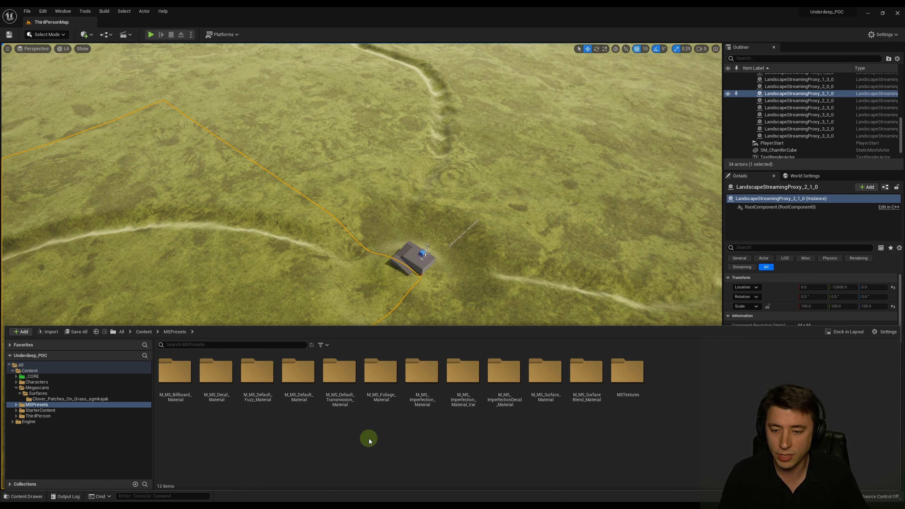
double_click(294, 387)
double_click(222, 371)
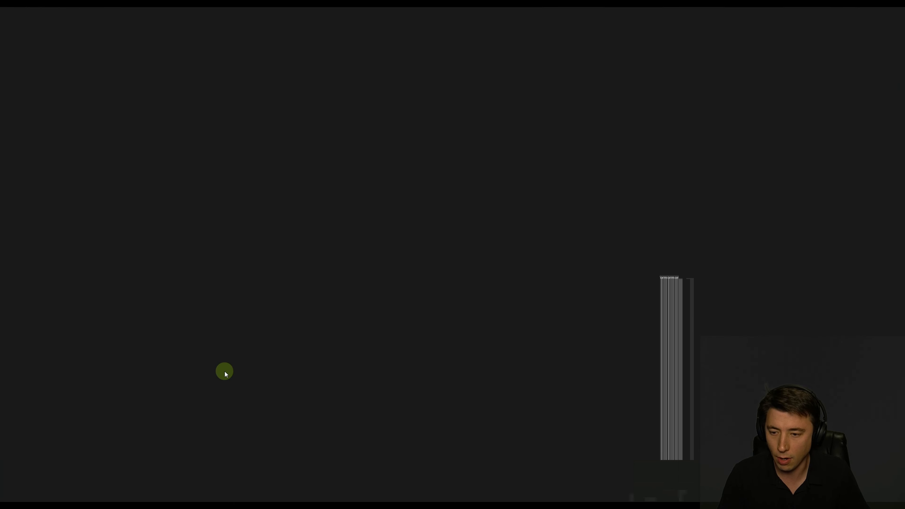
scroll(414, 218, down, 5)
scroll(420, 225, up, 5)
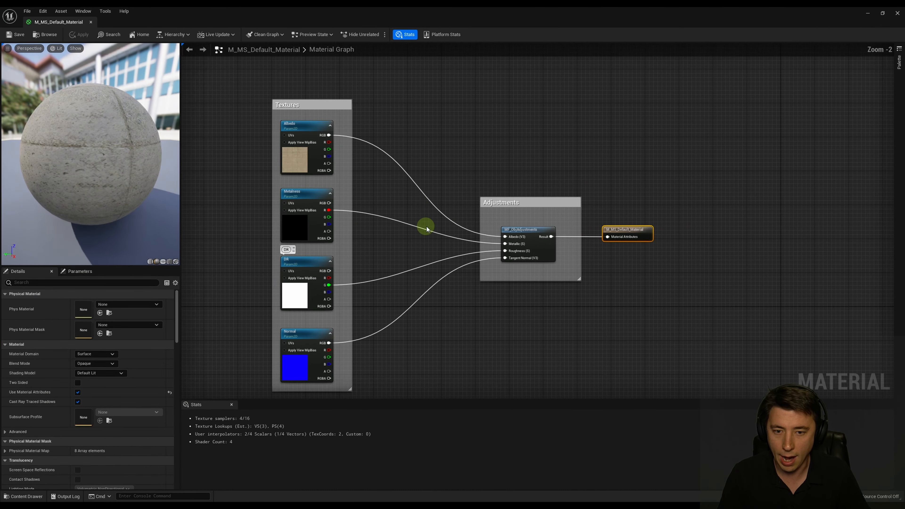
Step: Examine the MF_ObjAdjustments function used by the default material, then close both material editors
double_click(554, 235)
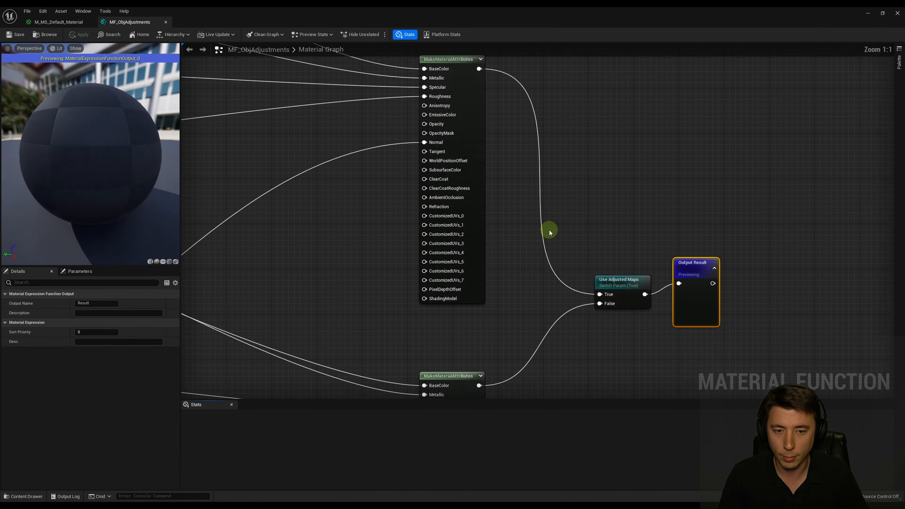
right_drag(550, 230, 361, 193)
scroll(360, 192, down, 8)
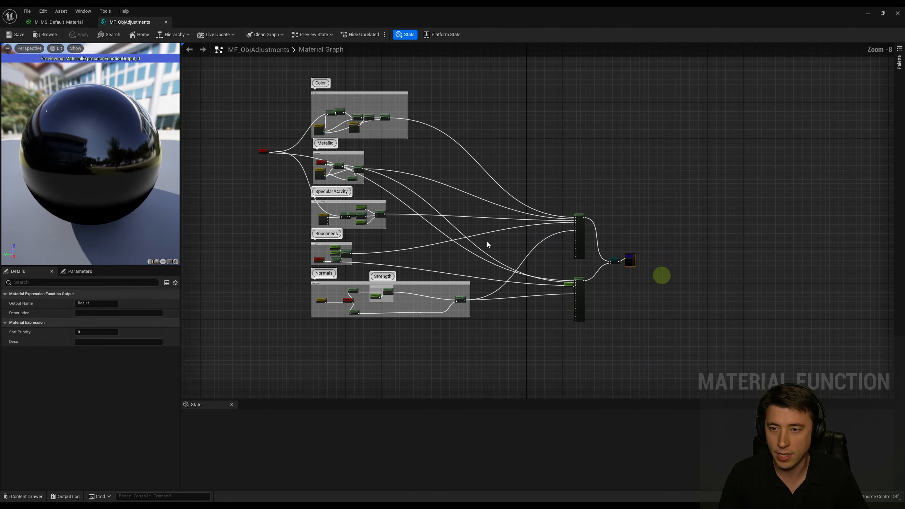
scroll(334, 208, up, 3)
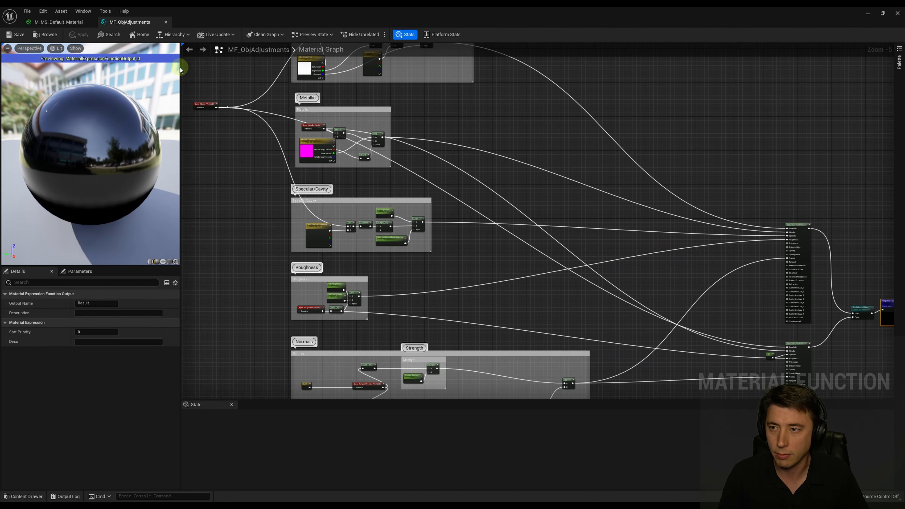
click(166, 22)
click(91, 21)
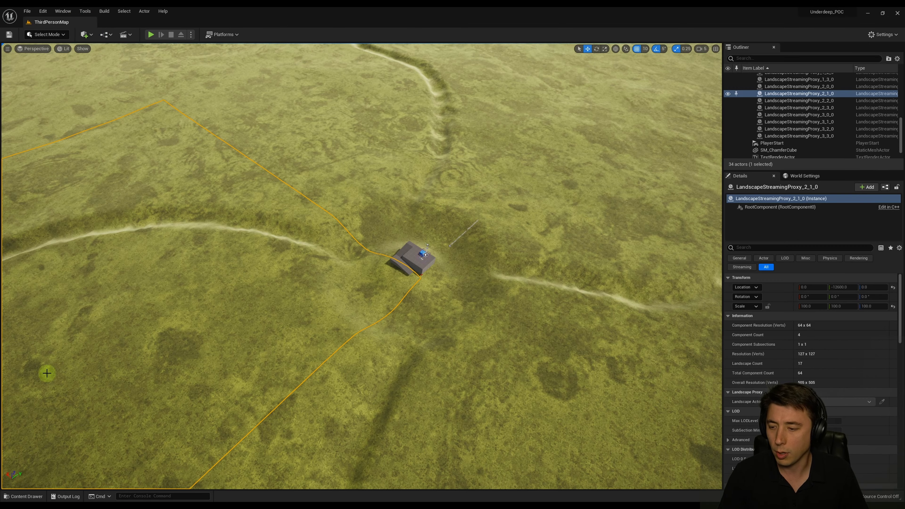
Step: Show the contents of the Clover_Patches_On_Grass surface folder within the project's Megascans content
click(22, 496)
click(144, 332)
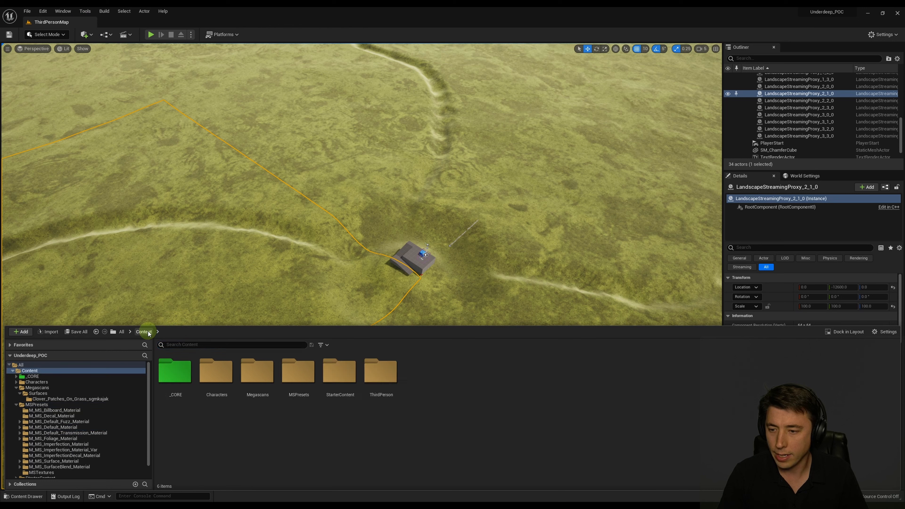
click(257, 373)
double_click(257, 373)
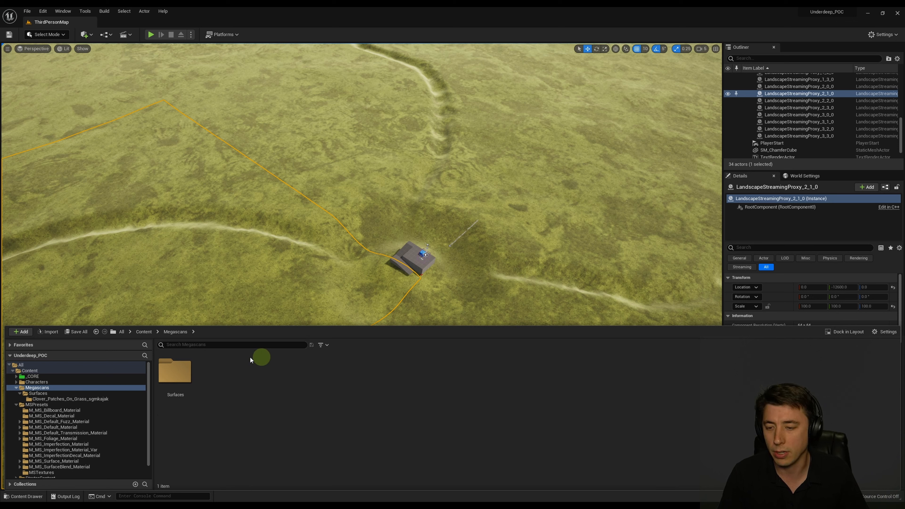
double_click(176, 372)
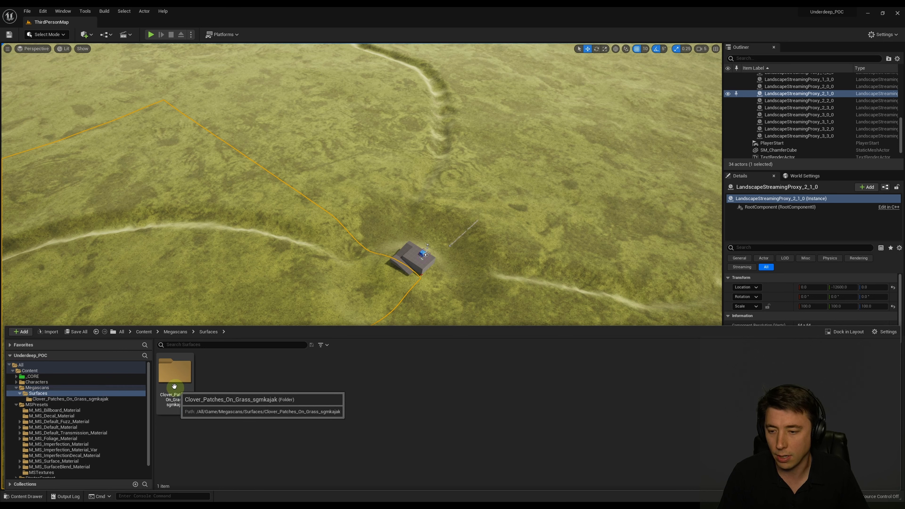
double_click(175, 373)
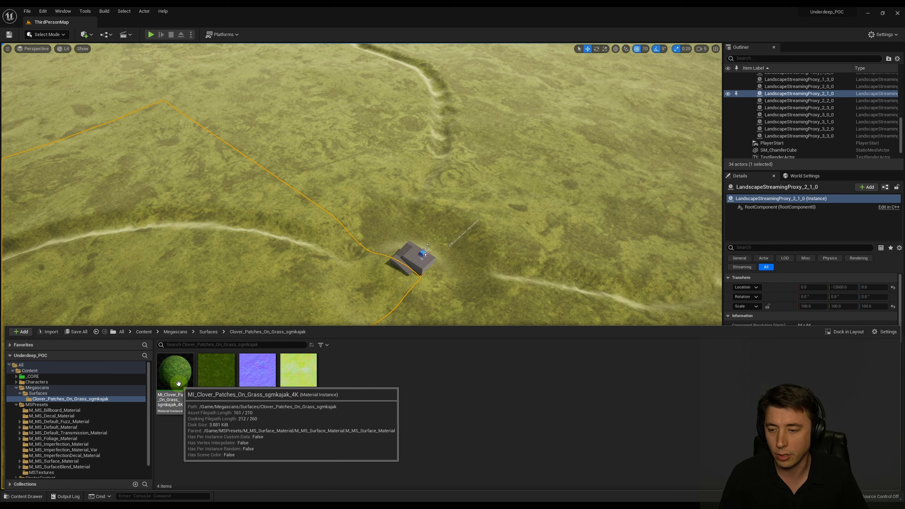
Step: Inspect the clover surface's material instance and the details of its albedo, normal and ORDp textures
drag(180, 383, 319, 247)
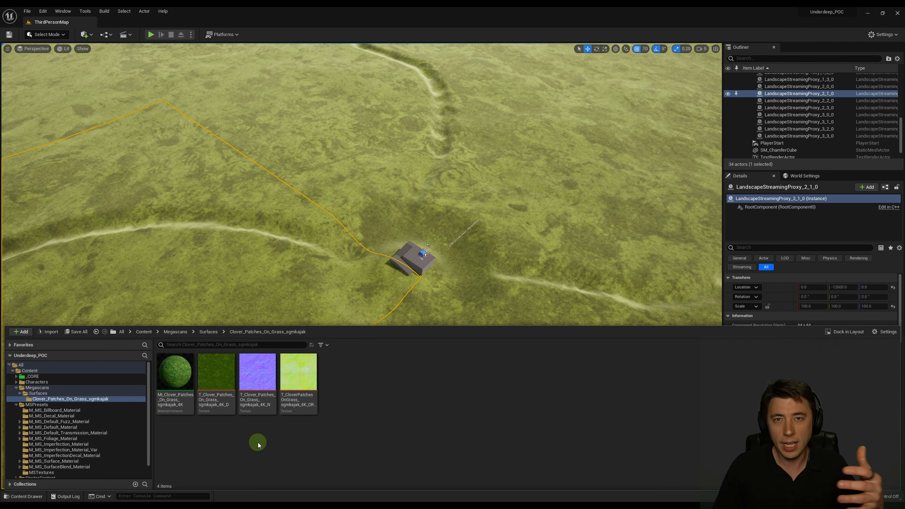
click(270, 376)
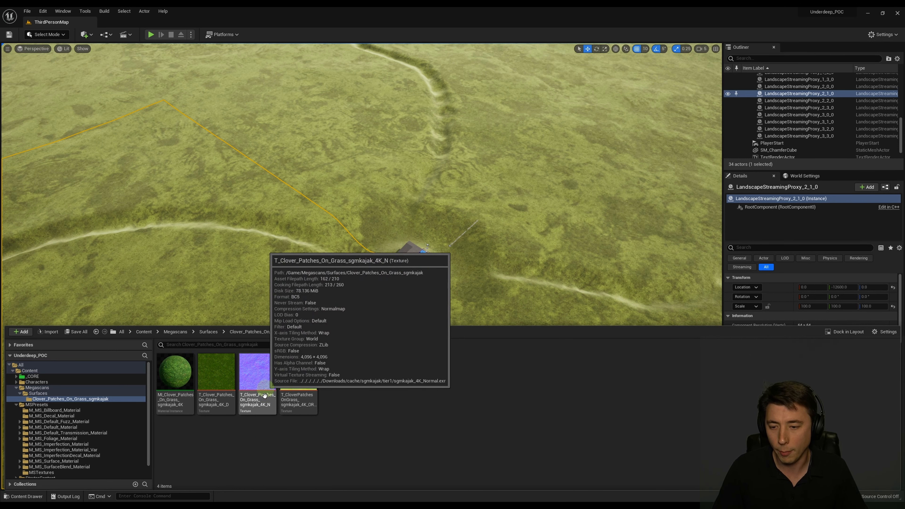
click(261, 446)
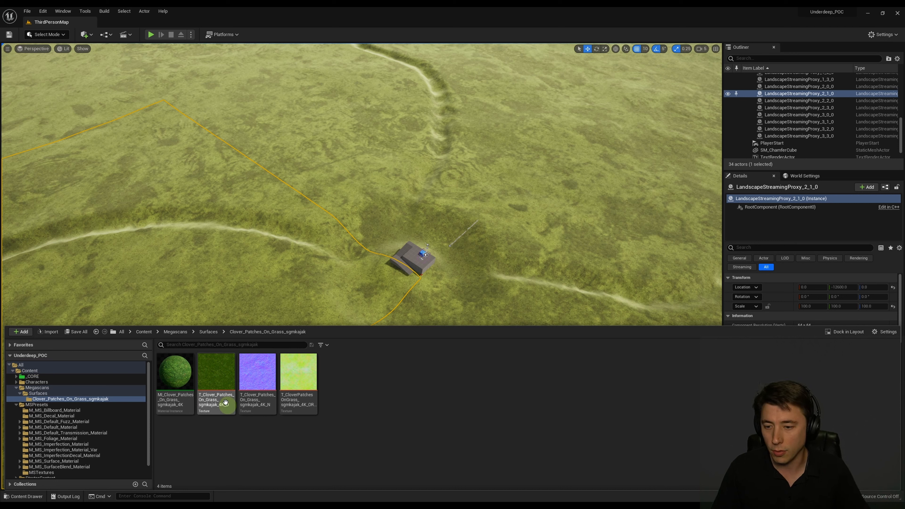
mouse_move(222, 411)
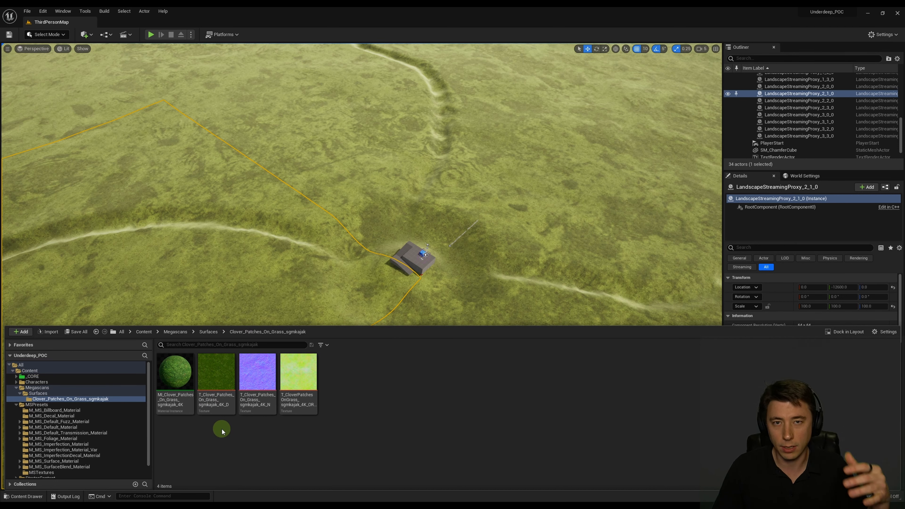
mouse_move(304, 383)
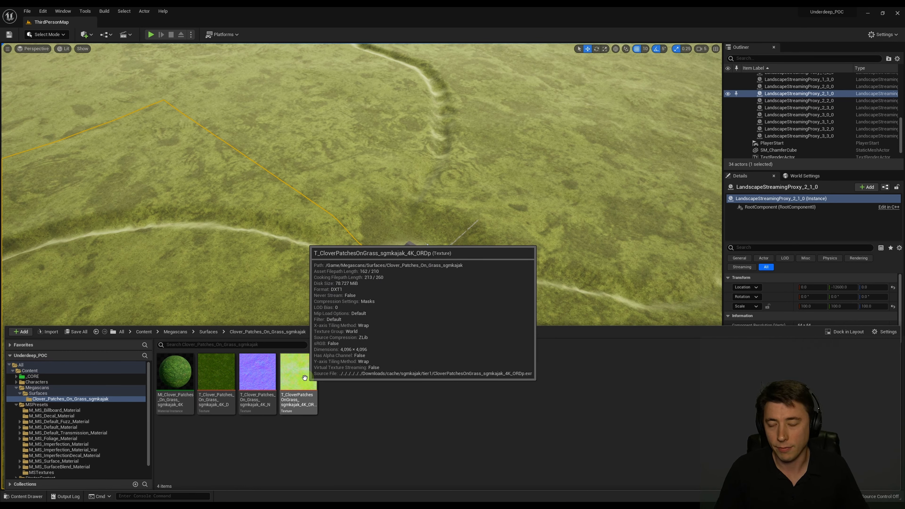
click(257, 422)
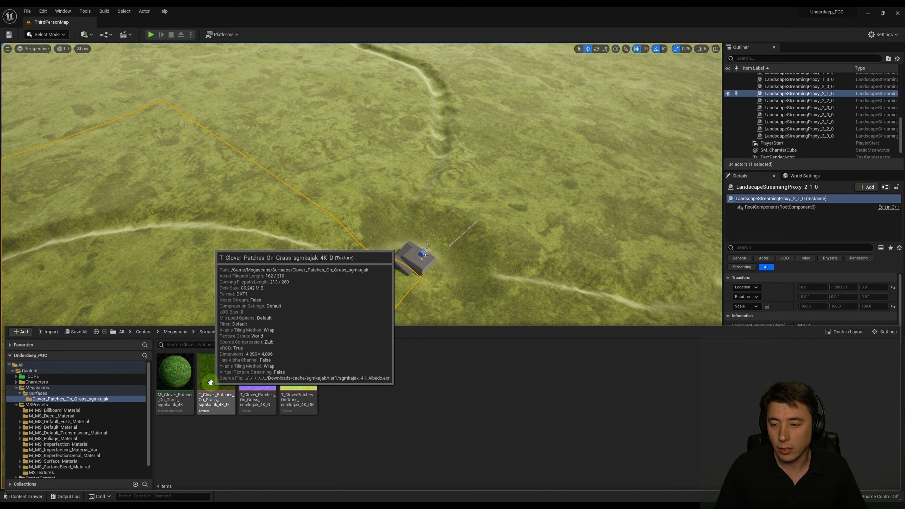
Step: Examine the clover material instance's parameters and its parent M_MS_Surface_Material's graph, then close both editors
double_click(173, 373)
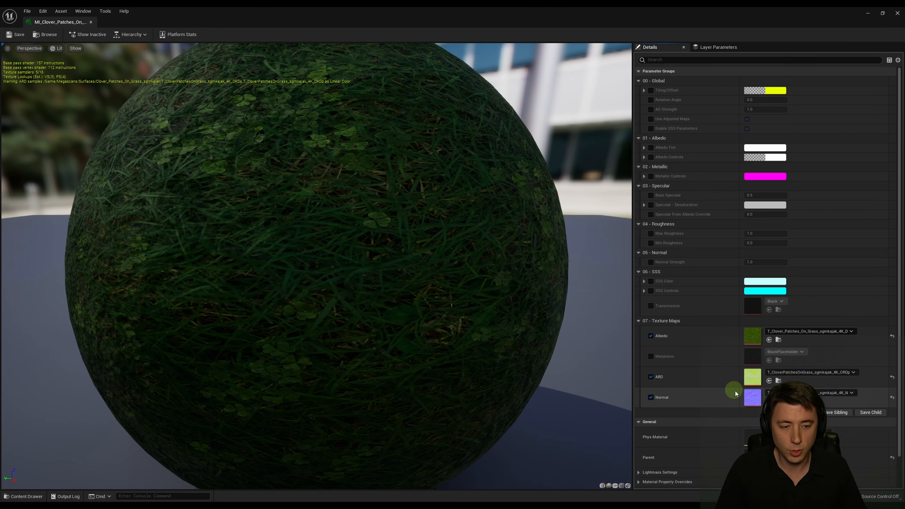
scroll(713, 388, down, 1)
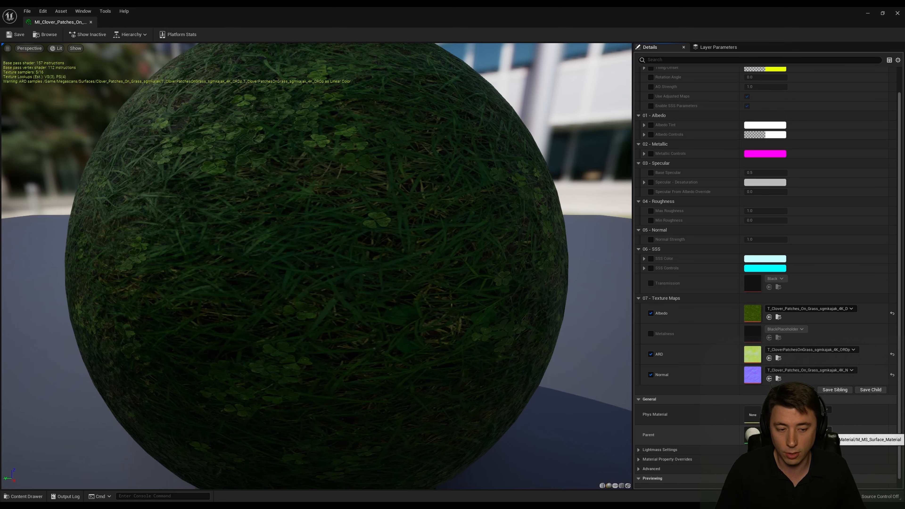
double_click(750, 435)
right_drag(307, 214, 432, 243)
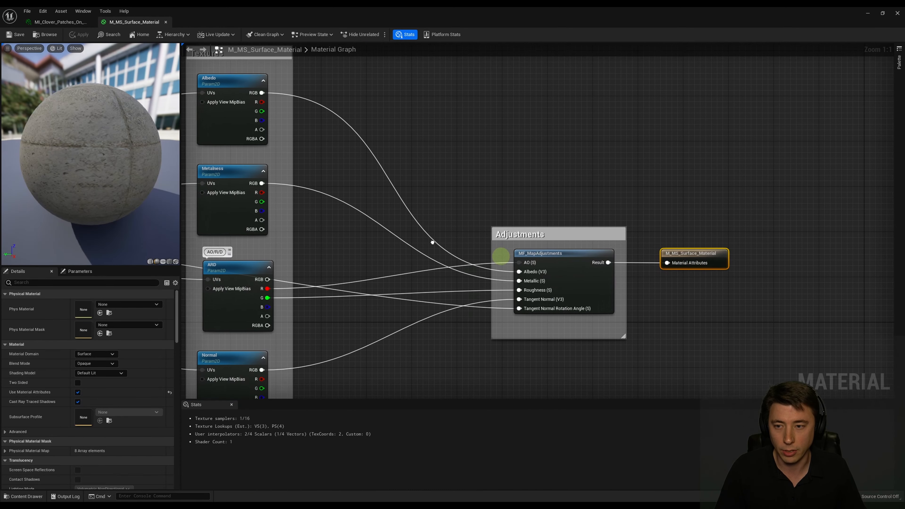
scroll(435, 246, down, 3)
scroll(435, 246, down, 2)
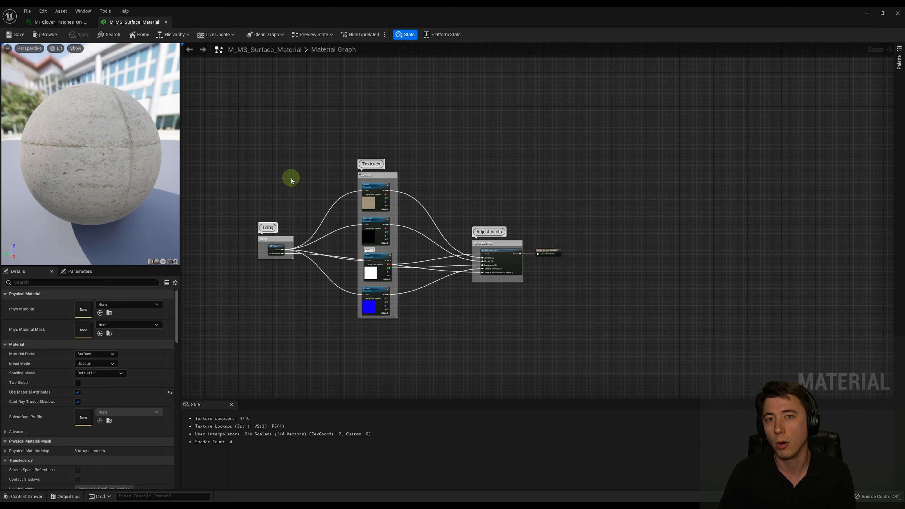
click(166, 22)
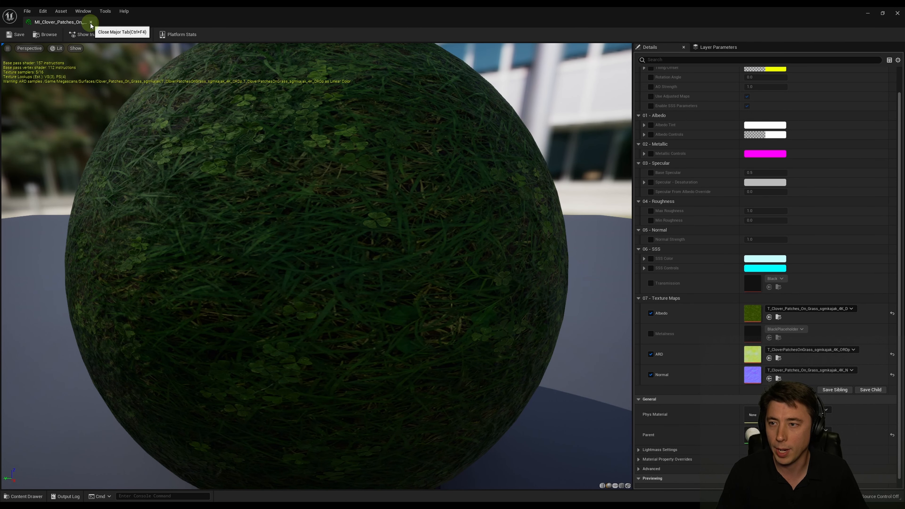
click(91, 23)
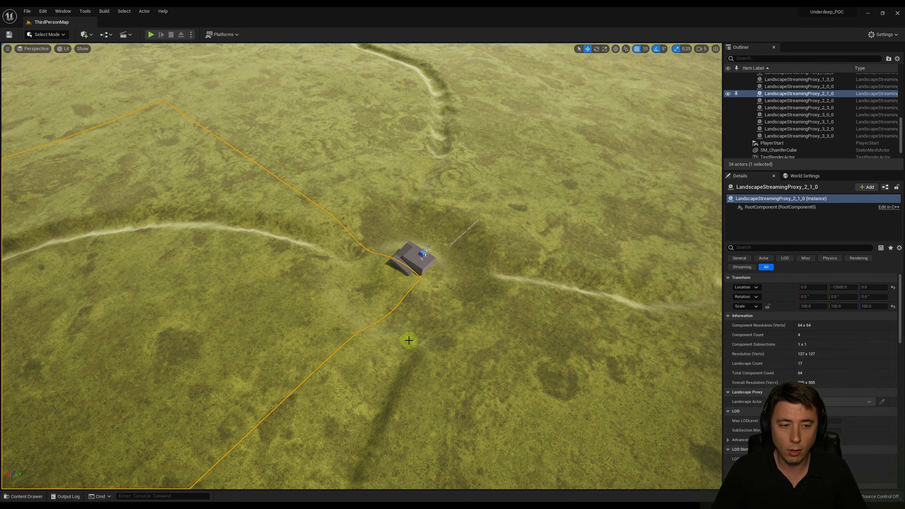
Step: Check which area of the landscape individual streaming proxies cover by selecting them one at a time
right_drag(409, 341, 428, 335)
mouse_move(408, 237)
right_down()
mouse_move(423, 202)
mouse_move(418, 231)
right_up()
scroll(789, 107, up, 5)
click(783, 113)
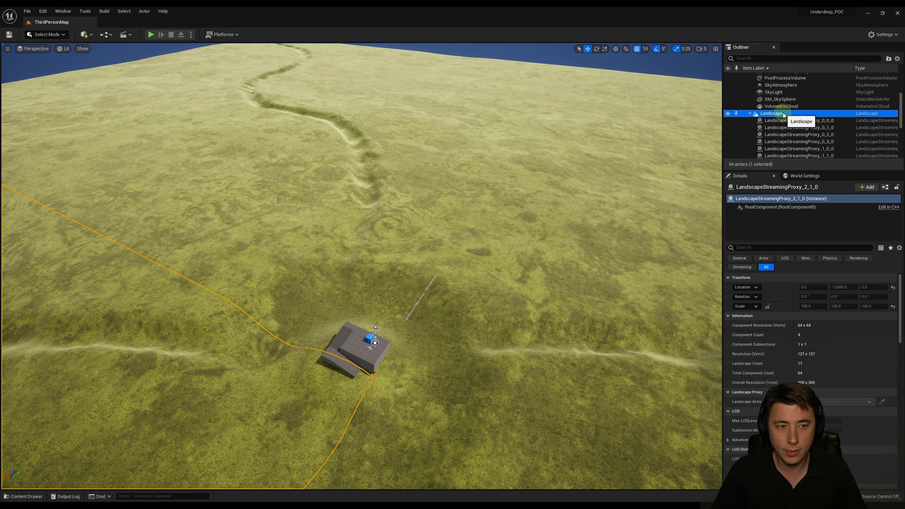
scroll(785, 116, down, 1)
click(789, 116)
click(792, 124)
click(793, 131)
click(794, 138)
click(794, 145)
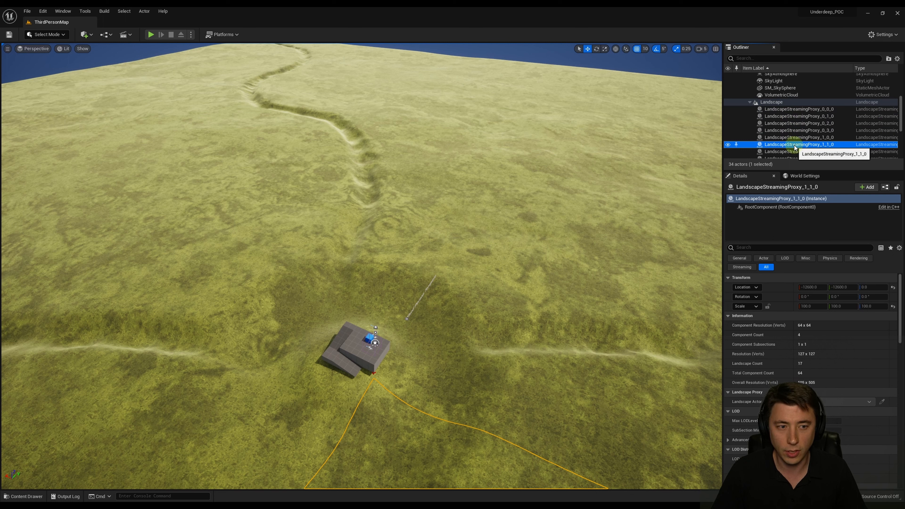
scroll(794, 147, down, 1)
click(795, 143)
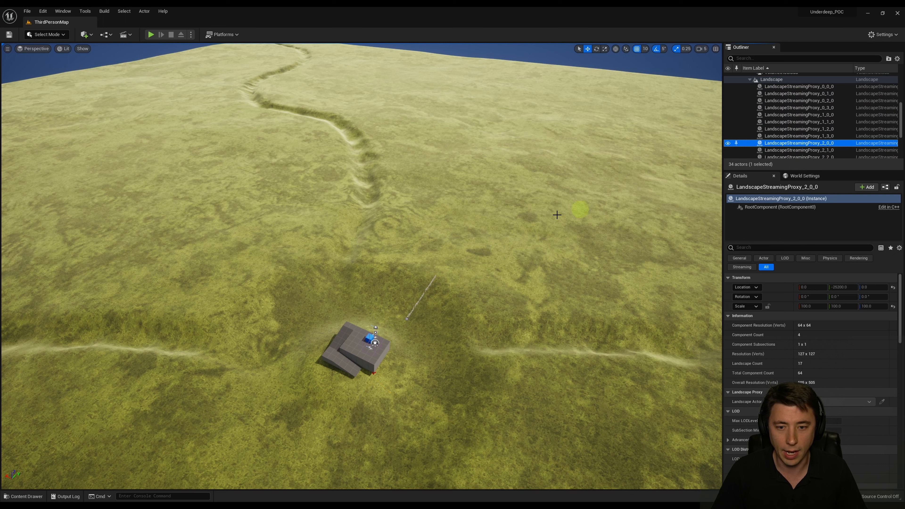
click(785, 136)
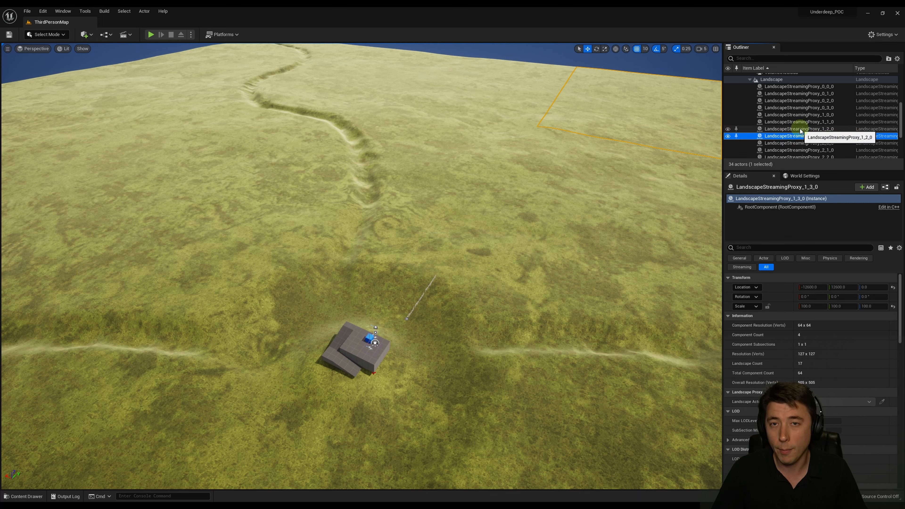
scroll(799, 141, down, 1)
scroll(798, 142, up, 1)
click(798, 149)
Step: Select all the landscape streaming proxies from LandscapeStreamingProxy_0_0_0 through LandscapeStreamingProxy_3_3_0
scroll(800, 125, up, 1)
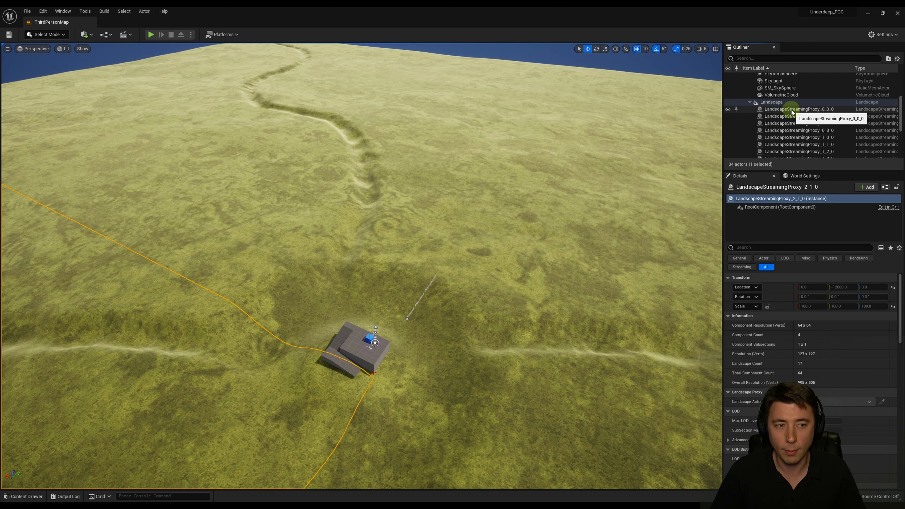
scroll(794, 118, down, 5)
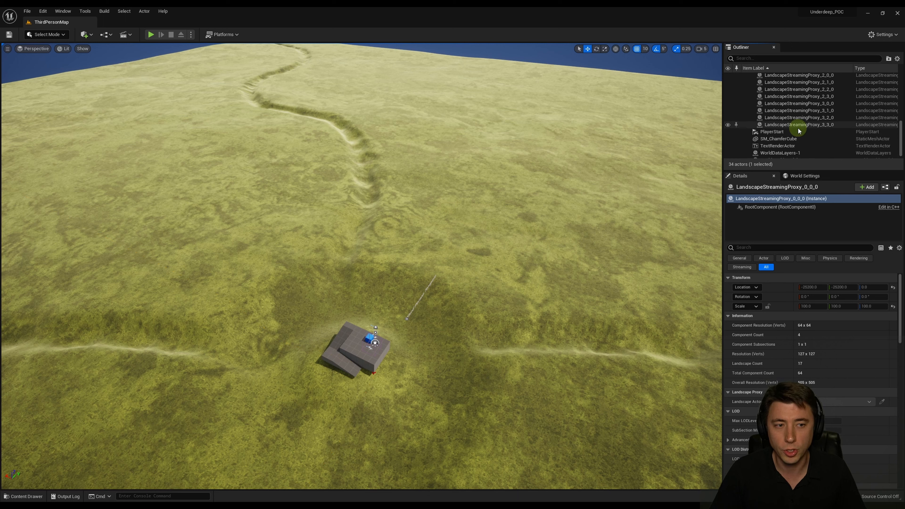
shift+click(793, 120)
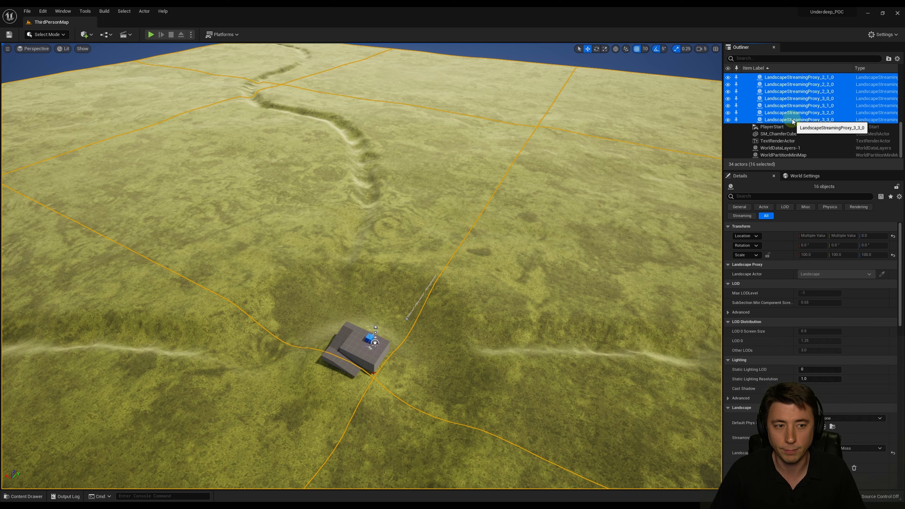
Step: Assign the MI_Clover_Patches_On_Grass_sgmkajak_4K material instance as the landscape material of all selected streaming proxies
scroll(809, 254, down, 10)
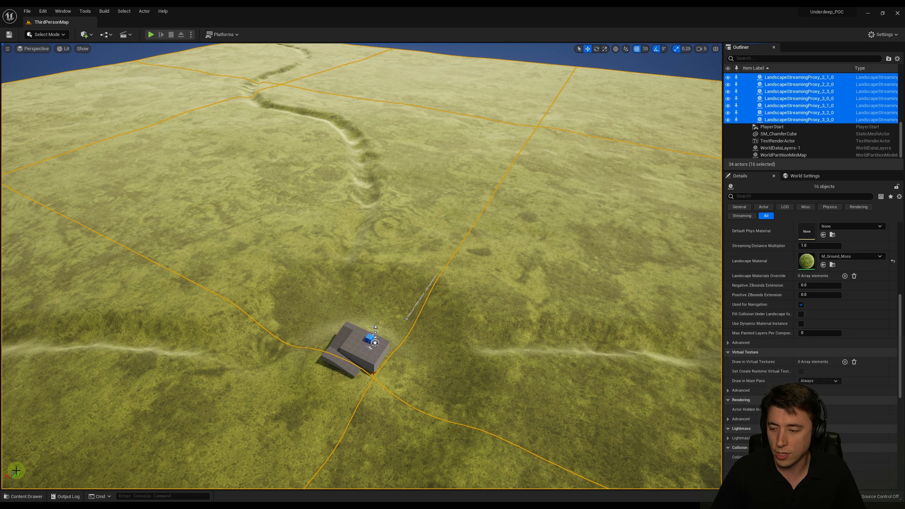
click(24, 497)
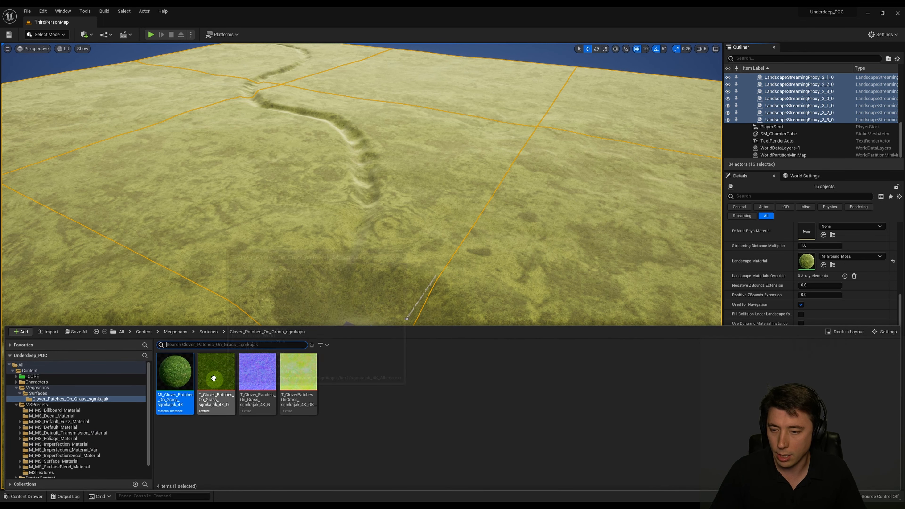
drag(175, 372, 806, 263)
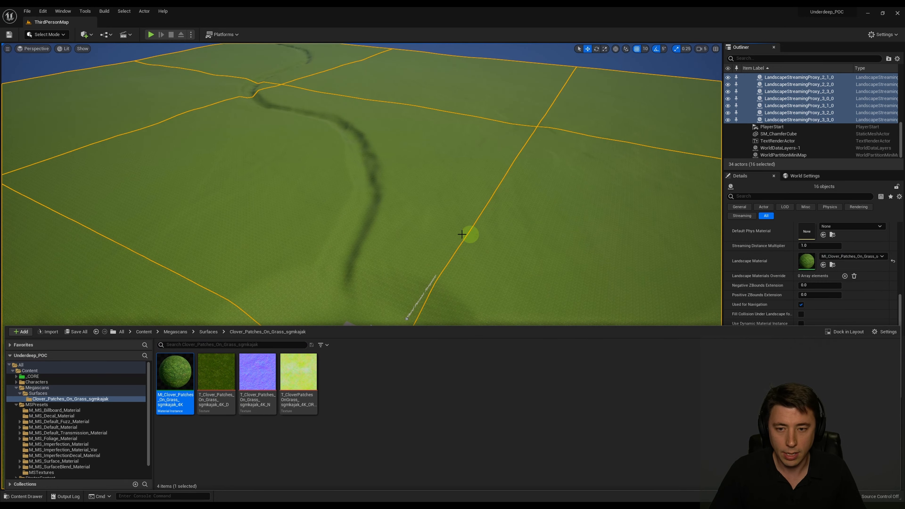
mouse_move(423, 233)
right_down()
mouse_move(411, 247)
mouse_move(443, 253)
mouse_move(367, 246)
mouse_move(421, 219)
right_up()
key(w)
key(w)
key(s)
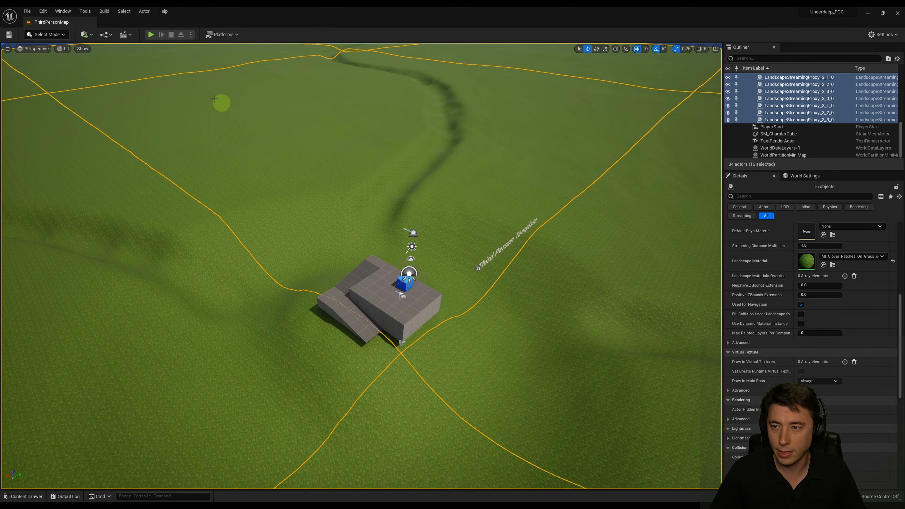
Step: Play the level and run the character off the block onto the terrain to check the clover grass up close
click(150, 34)
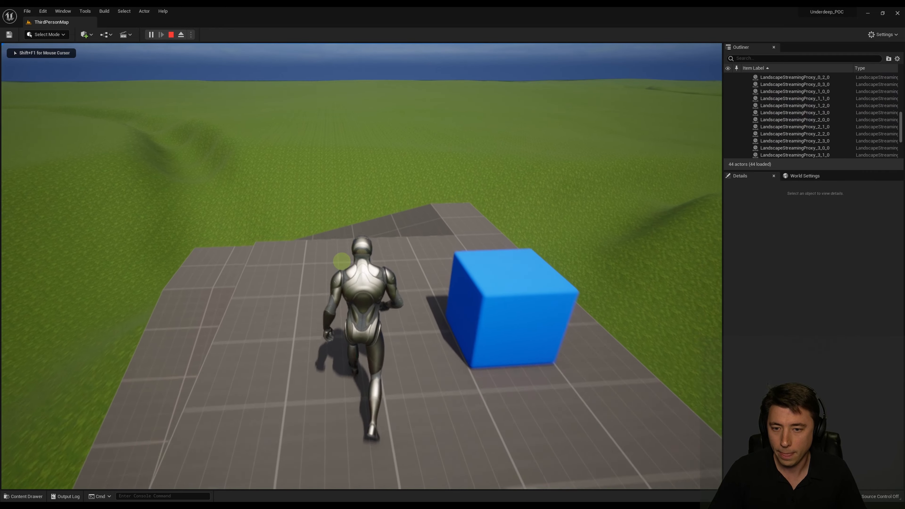
key(w)
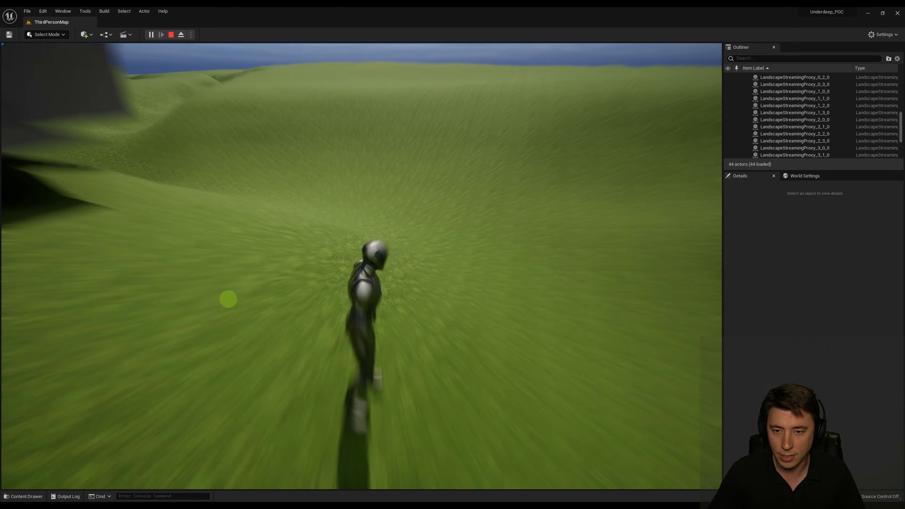
key(s)
key(d)
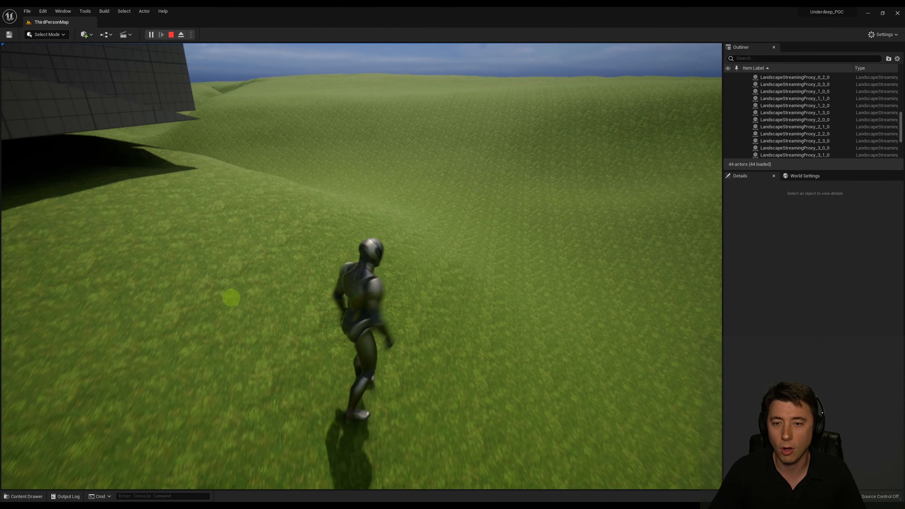
key(w)
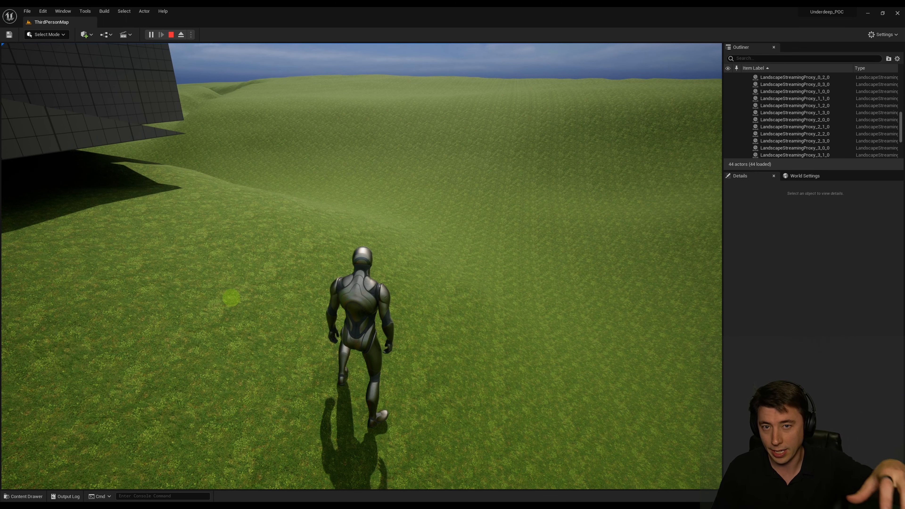
key(w)
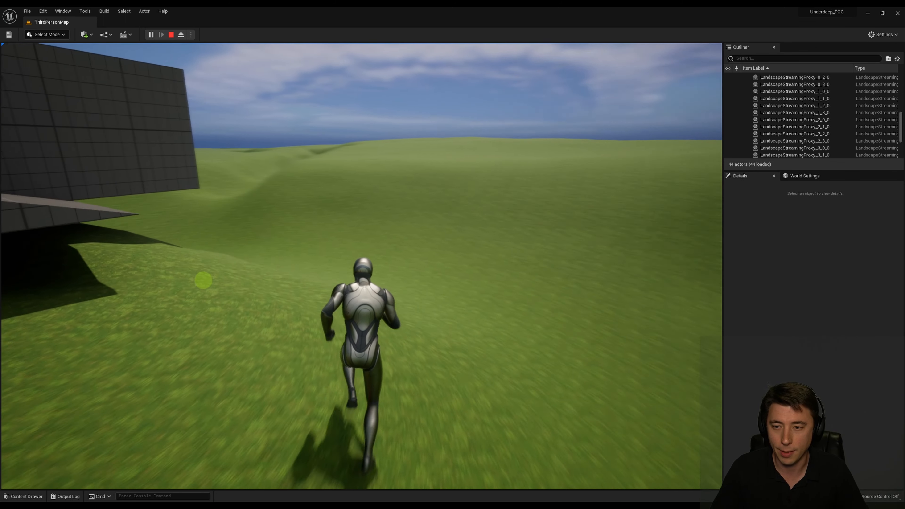
key(space)
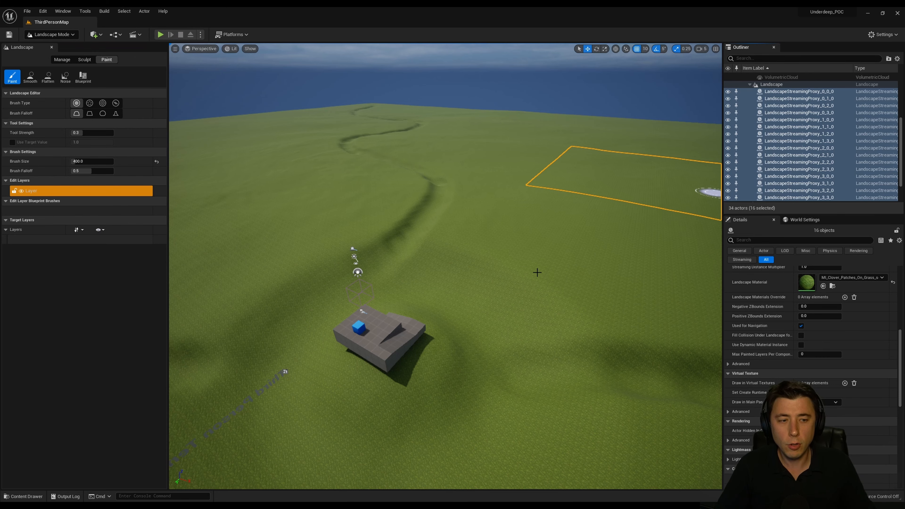
Step: Set the landscape material of all selected streaming proxies to M_Ground_Moss
click(850, 279)
text(Moss)
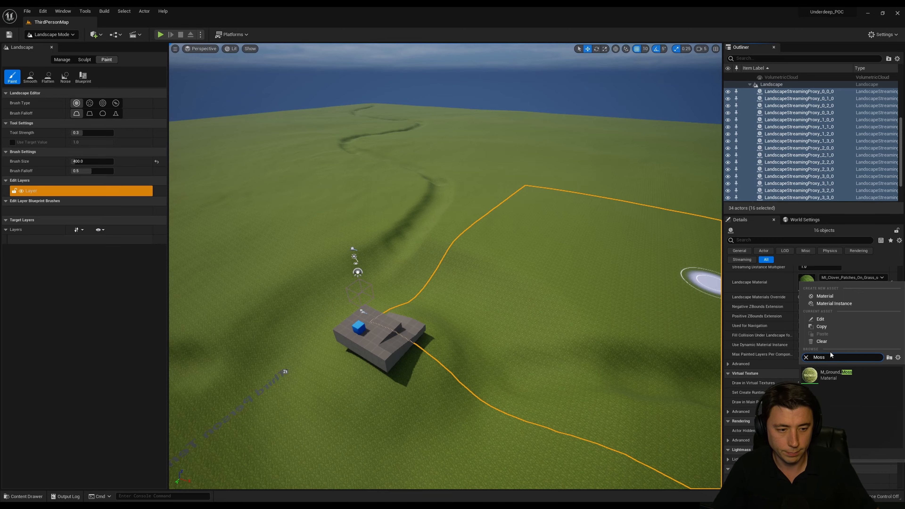
click(828, 373)
Step: Examine the moss ground texture across the landscape, from an overview of the winding paths down to ground level near the block
mouse_move(519, 194)
right_down()
mouse_move(456, 196)
mouse_move(513, 229)
mouse_move(522, 194)
right_up()
mouse_move(229, 264)
right_down()
mouse_move(179, 282)
mouse_move(146, 260)
mouse_move(157, 258)
right_up()
right_drag(509, 155, 545, 146)
right_drag(503, 223, 494, 219)
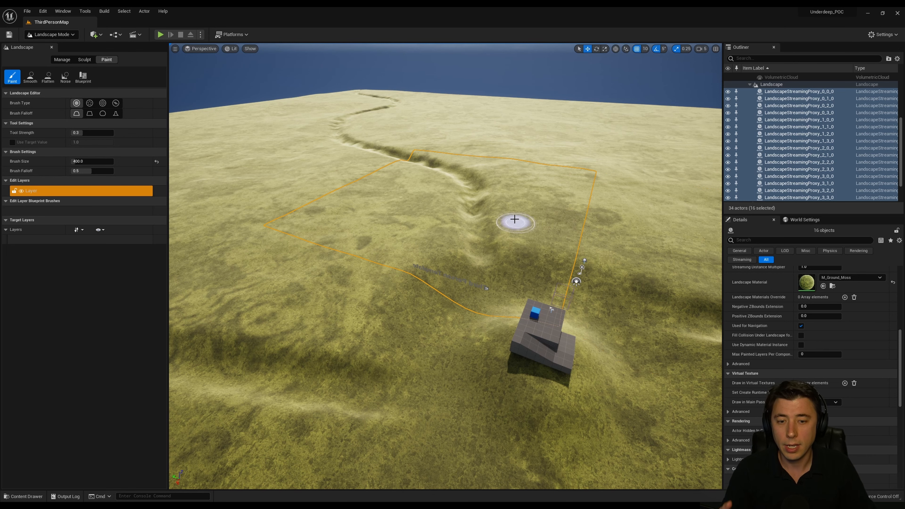
key(d)
right_drag(500, 221, 356, 206)
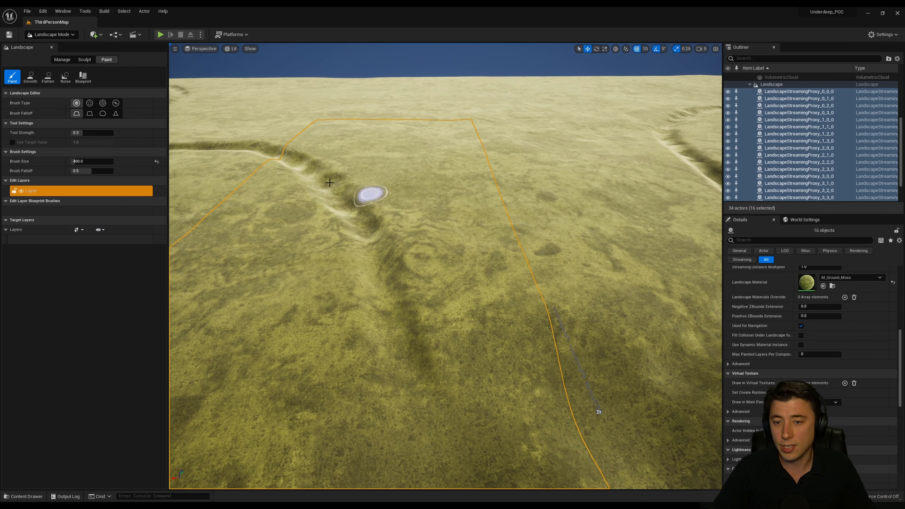
key(s)
mouse_move(382, 317)
right_down()
mouse_move(413, 337)
mouse_move(404, 333)
right_up()
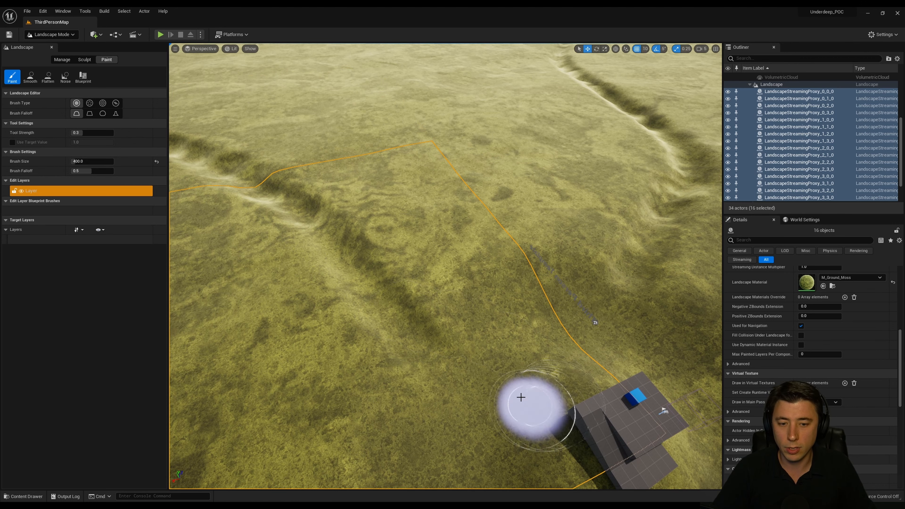
key(w)
mouse_move(559, 394)
right_down()
mouse_move(593, 421)
mouse_move(574, 373)
mouse_move(531, 360)
right_up()
right_drag(450, 248, 399, 228)
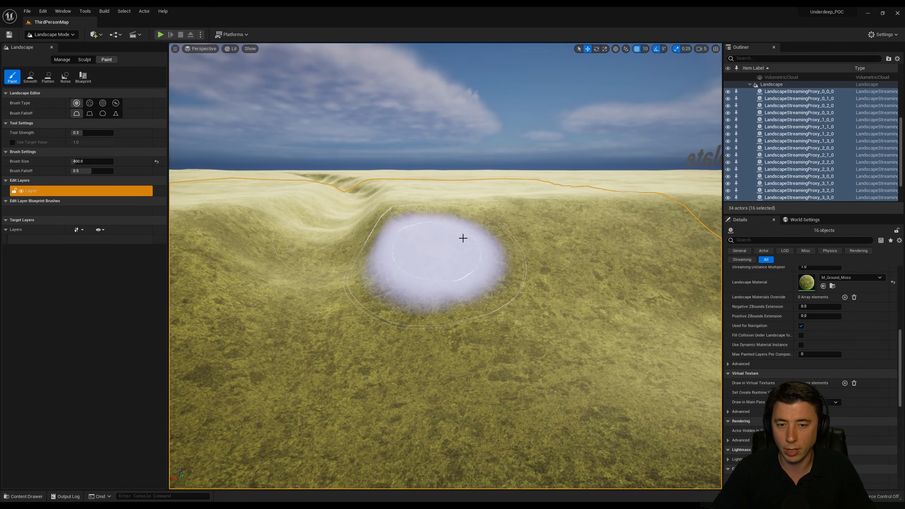
right_drag(505, 190, 535, 251)
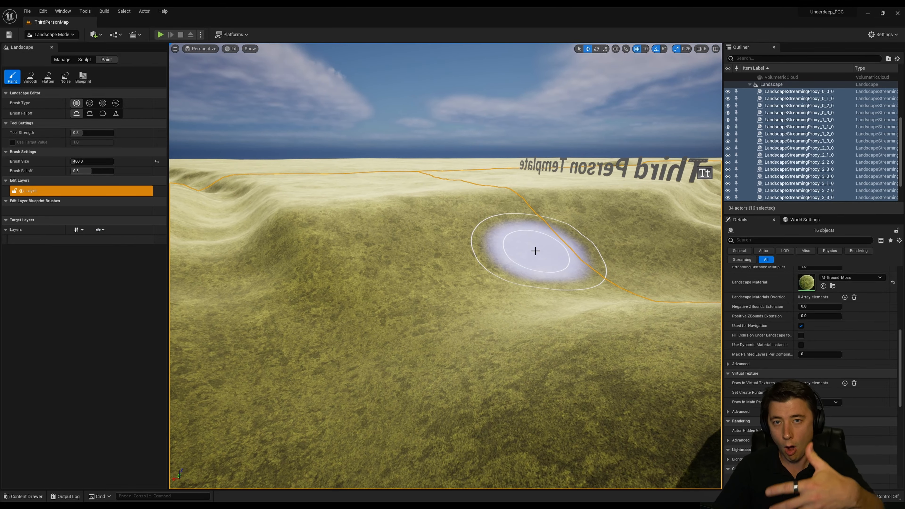